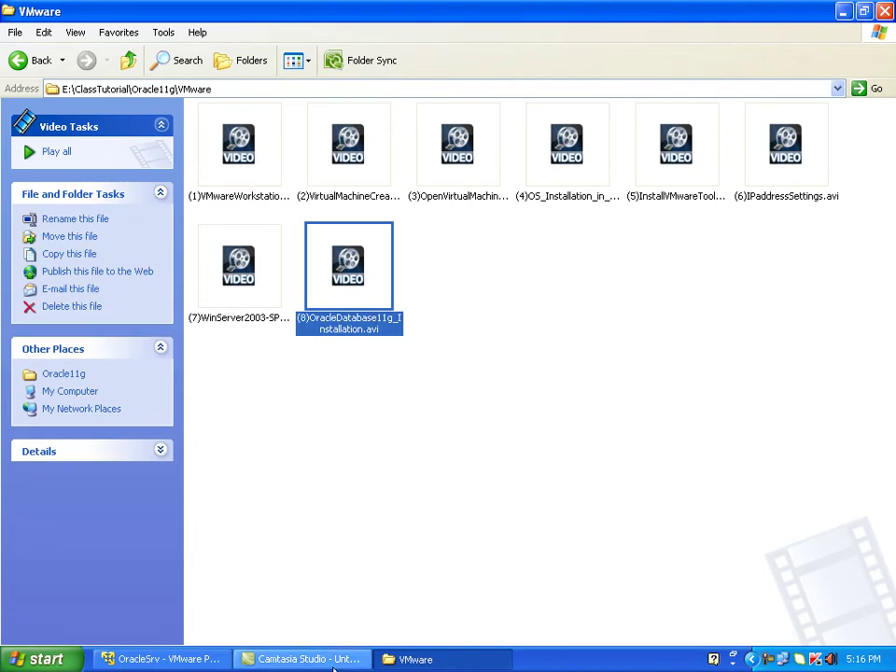
Step: Bring the running OracleSrv virtual machine to the front from the host taskbar
left_click(168, 659)
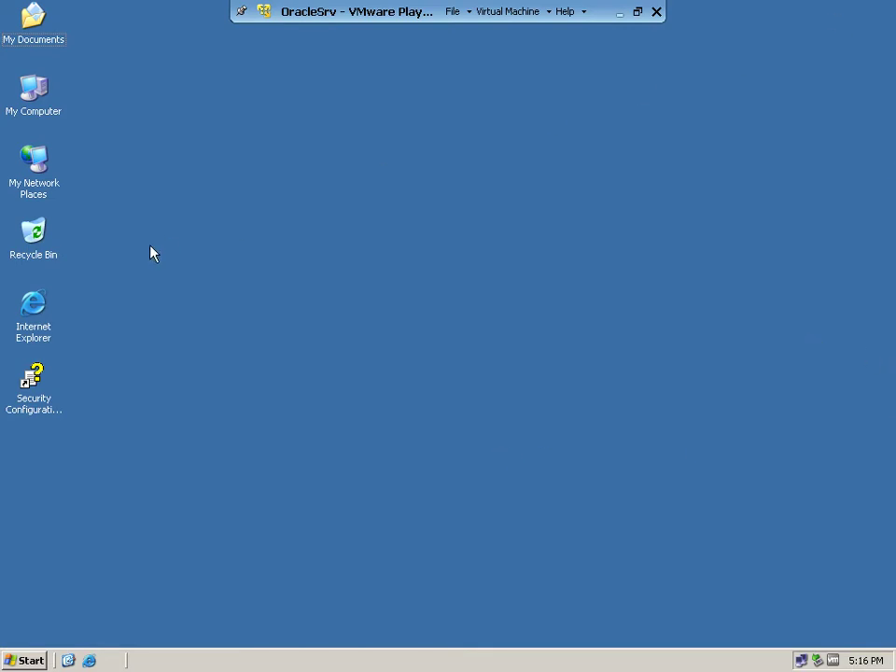
Step: Refresh the guest desktop twice from its right-click menu
right_click(293, 180)
left_click(313, 204)
right_click(313, 201)
left_click(324, 230)
Step: Launch SQL Plus from Oracle - OraDb11g_home1 > Application Development
left_click(37, 661)
mouse_move(79, 459)
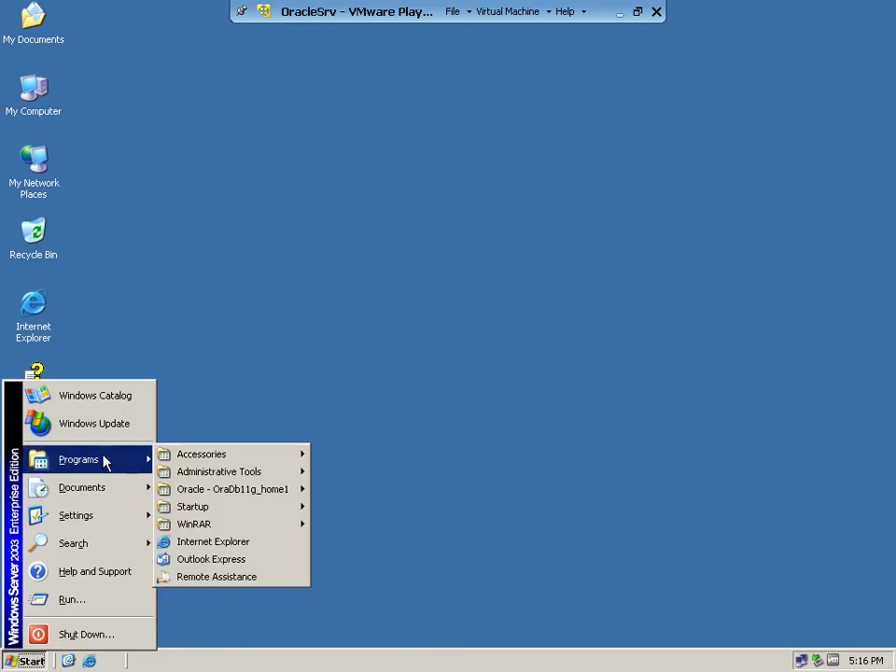
mouse_move(222, 497)
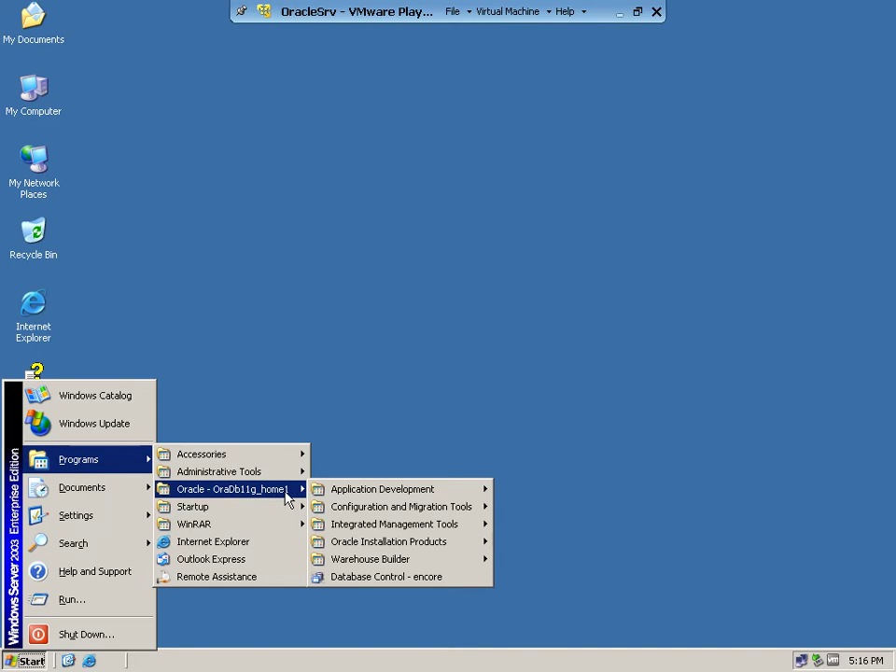
mouse_move(359, 498)
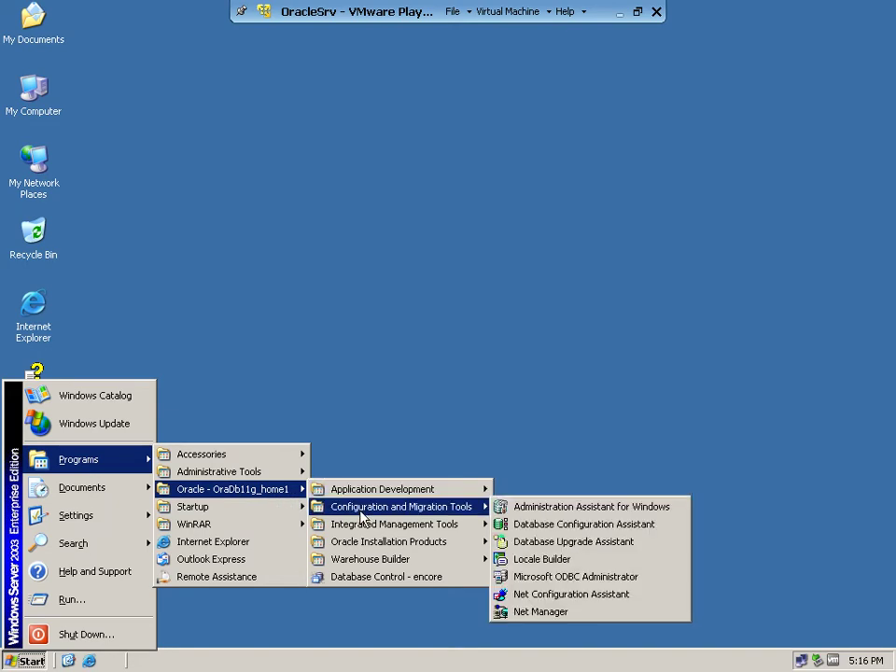
mouse_move(392, 528)
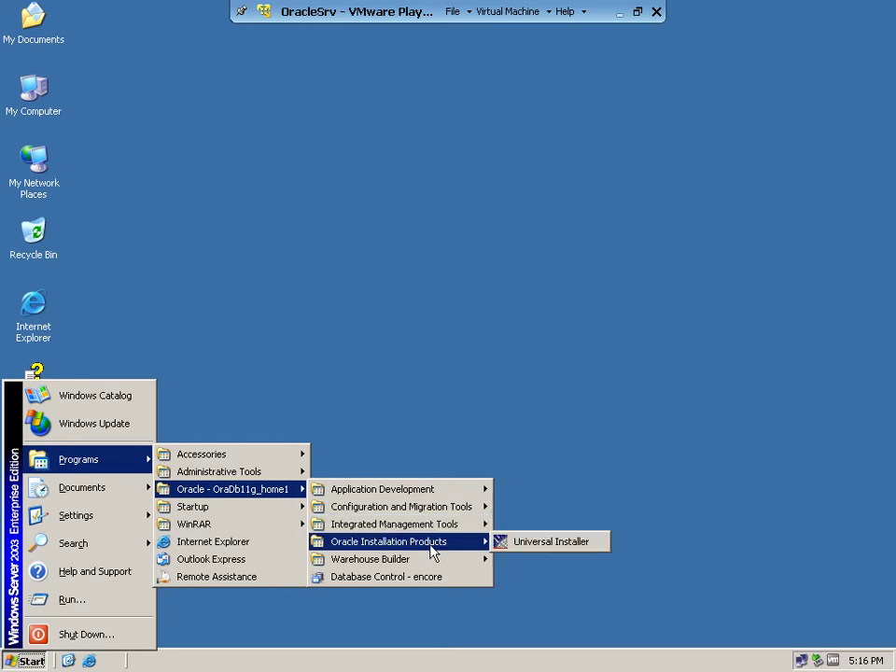
mouse_move(370, 567)
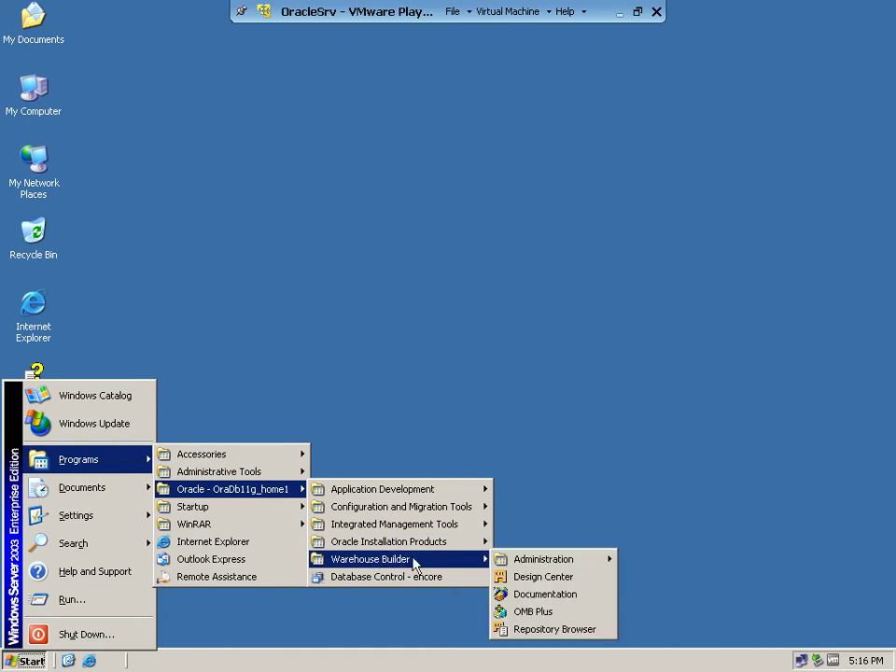
left_click(408, 575)
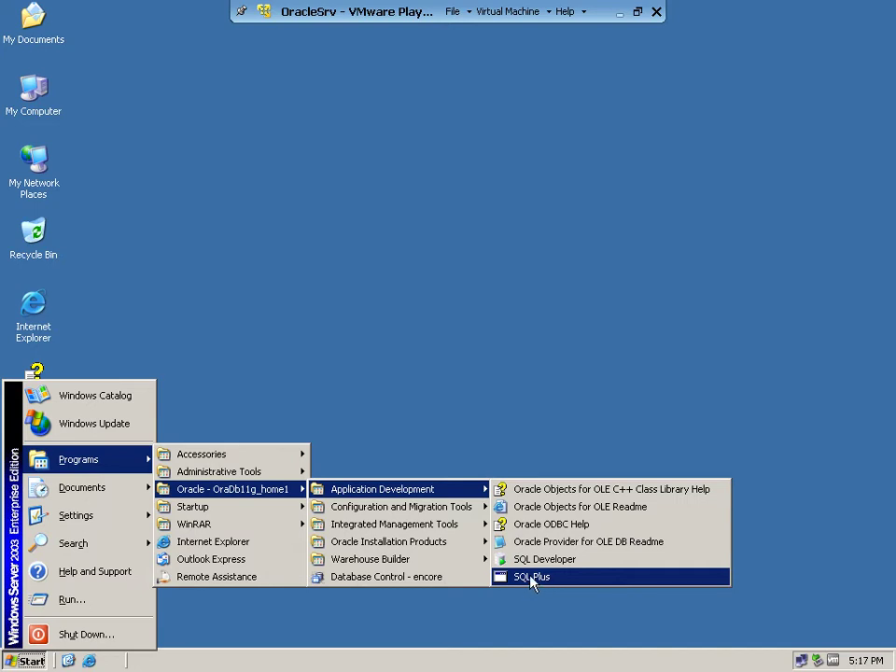
left_click(540, 577)
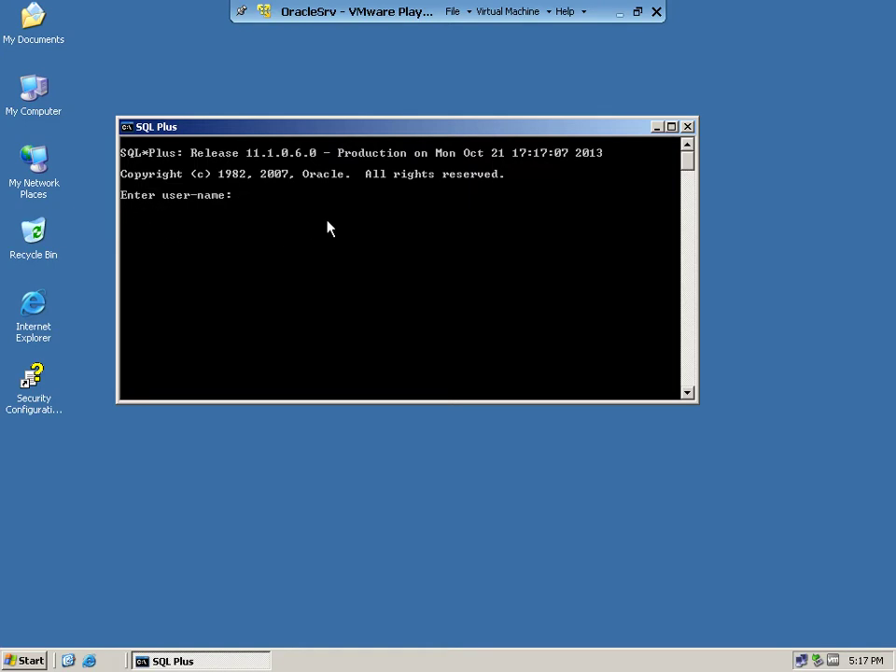
Step: Log in to SQL*Plus as system with its password, then exit the session
type("system")
key("Return")
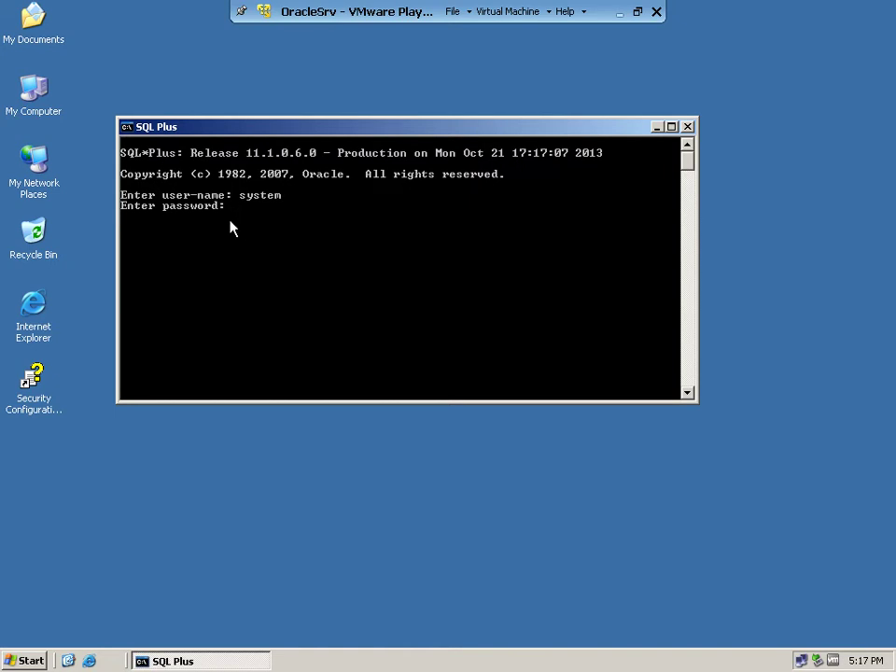
key("Return")
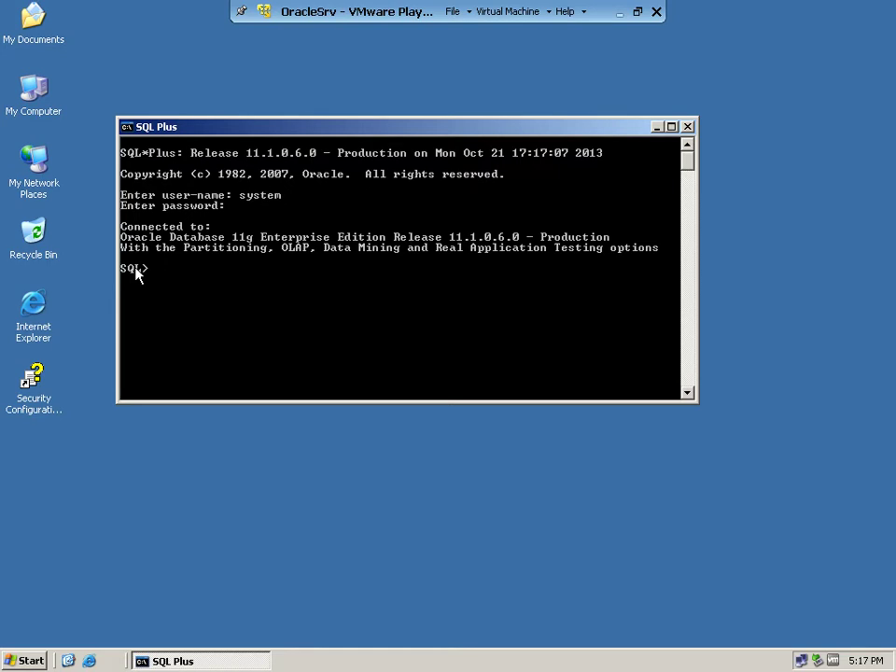
type("exit")
key("Return")
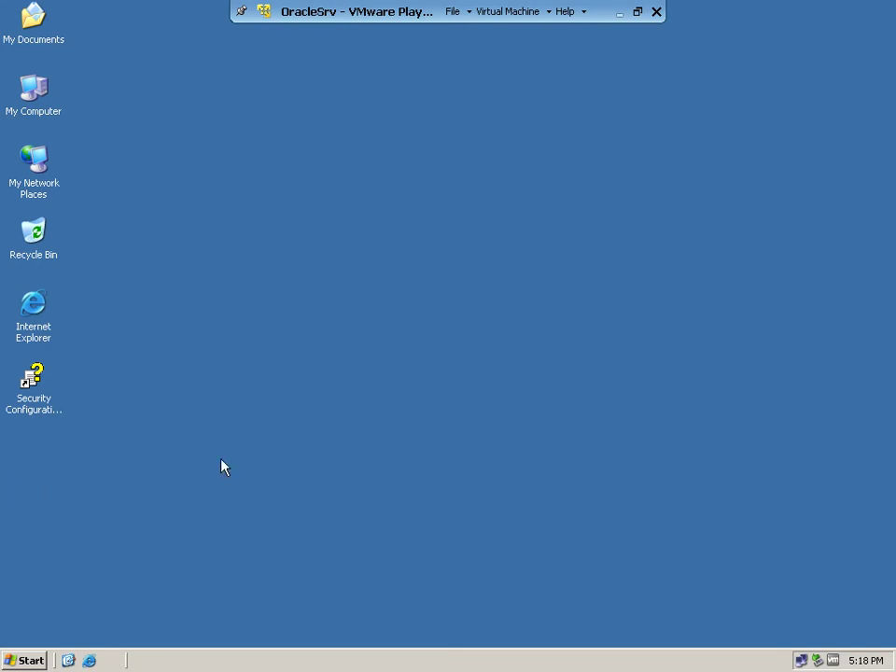
left_click(23, 659)
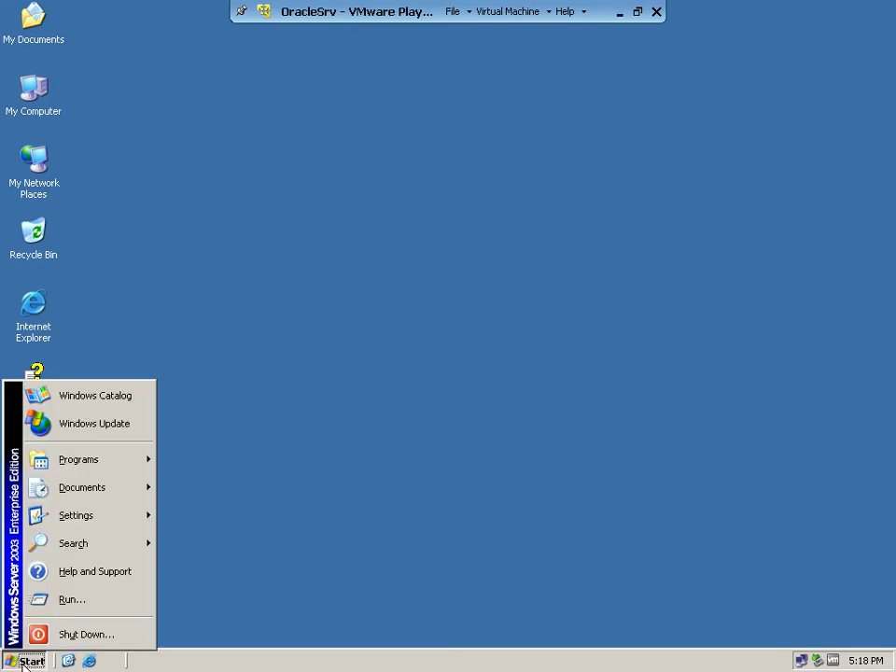
left_click(72, 602)
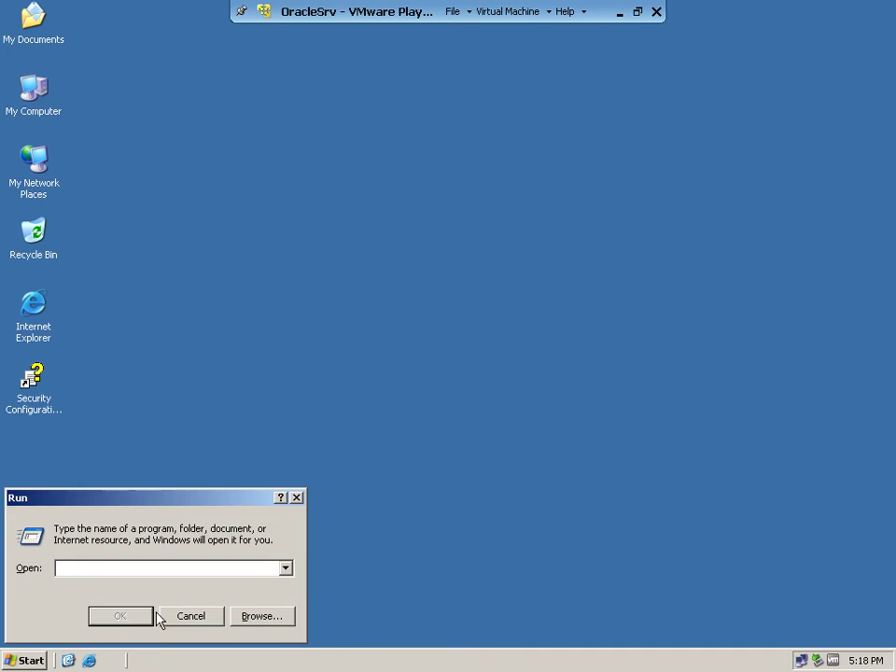
type("sqlplus")
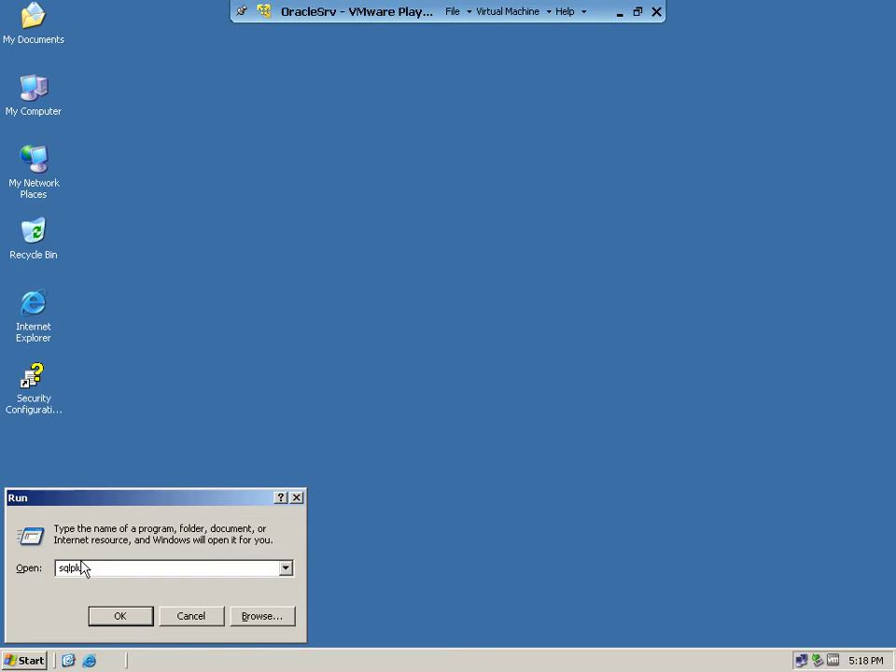
double_click(95, 568)
left_click(118, 569)
type("system/oracle")
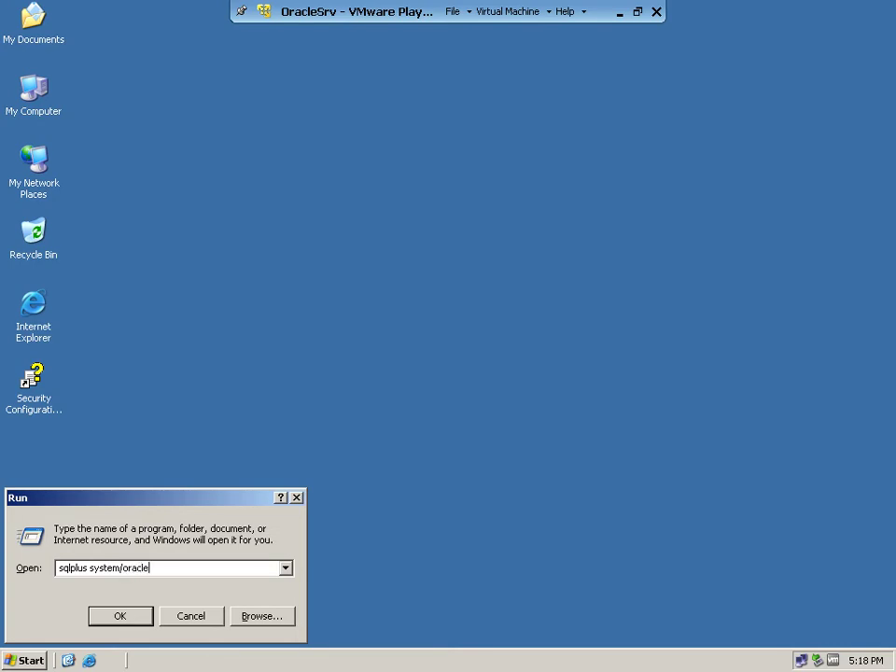
type("11g@encore")
Step: Highlight sqlplus, system and encore in the command, run it, then exit SQL*Plus
left_click(89, 569)
left_click_drag(88, 570, 40, 574)
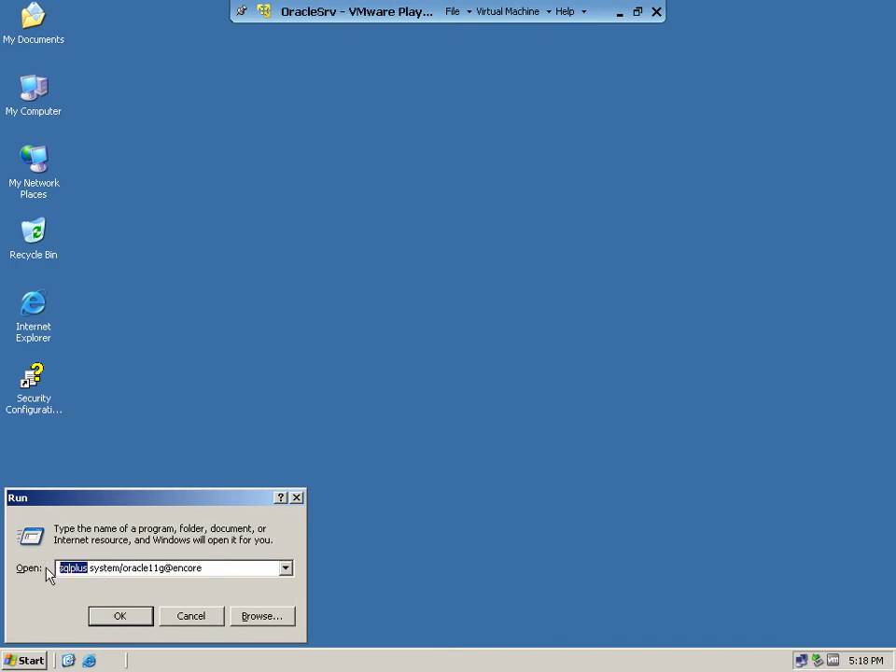
double_click(111, 569)
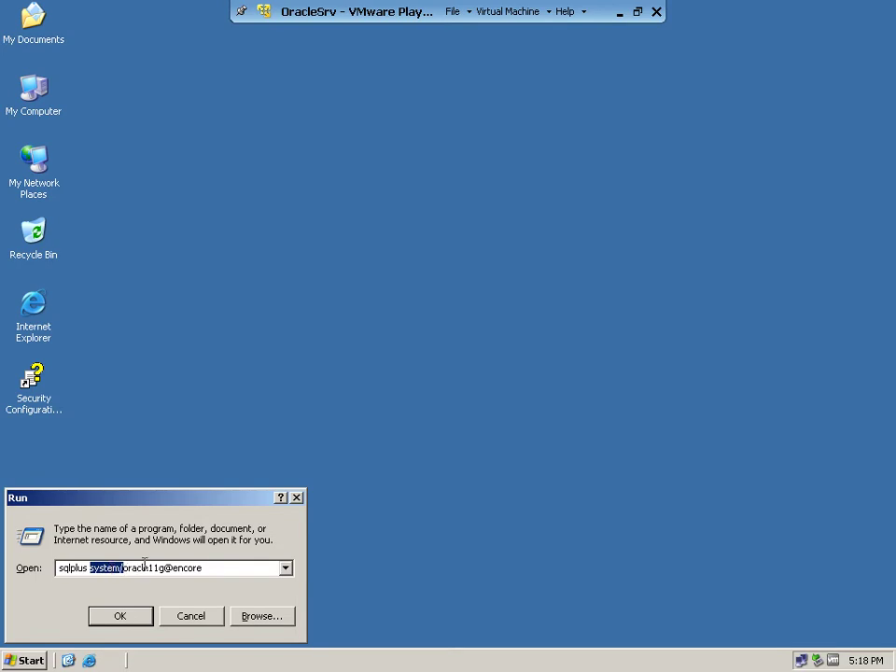
double_click(186, 567)
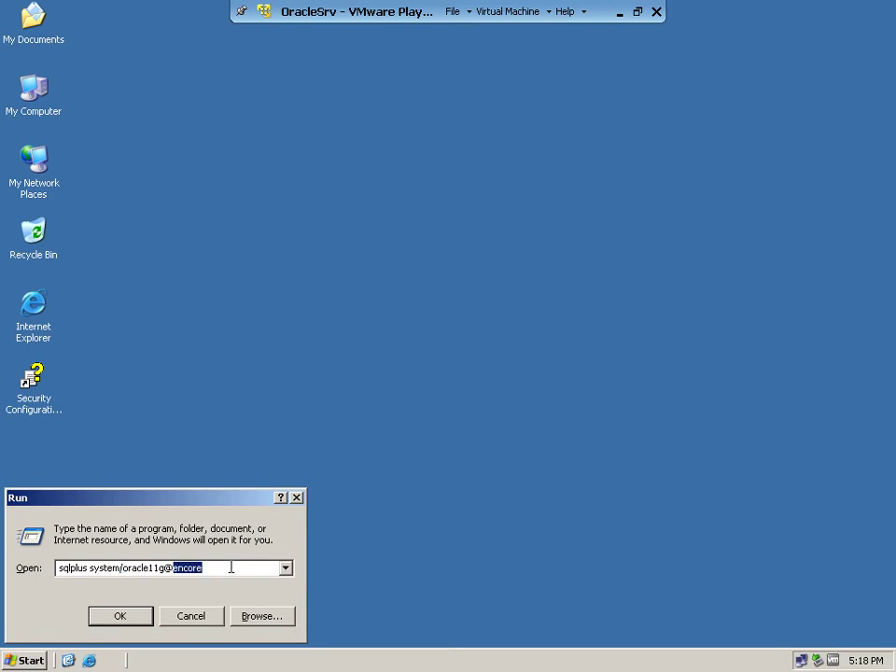
left_click(120, 616)
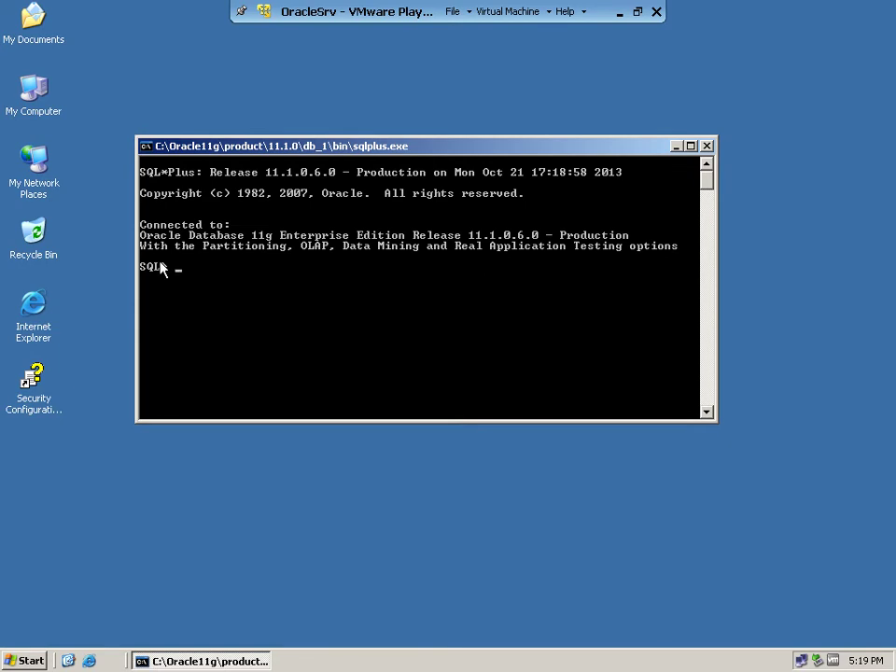
type("exit")
key("Return")
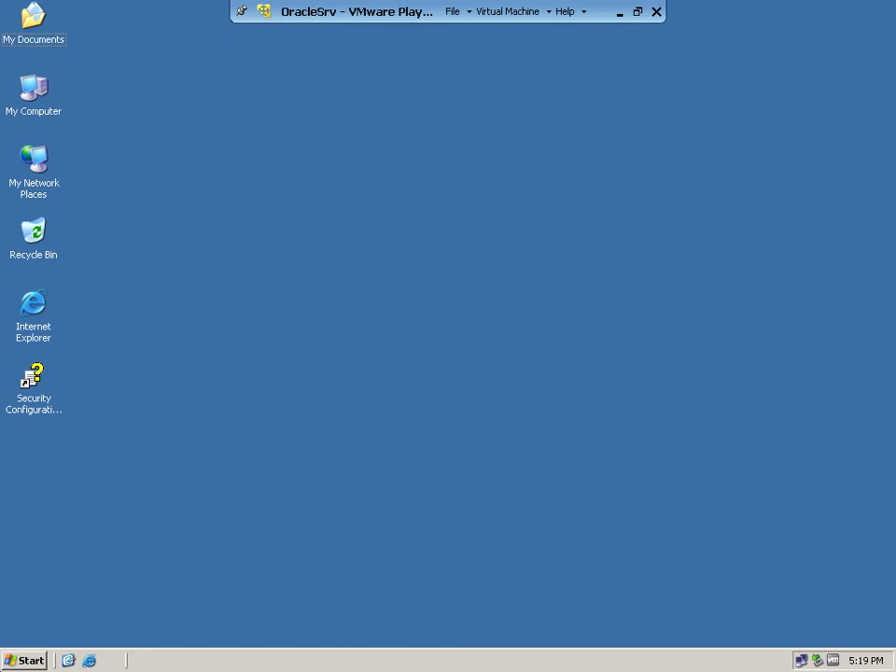
Step: Launch SQL Developer from Oracle - OraDb11g_home1 > Application Development
left_click(19, 663)
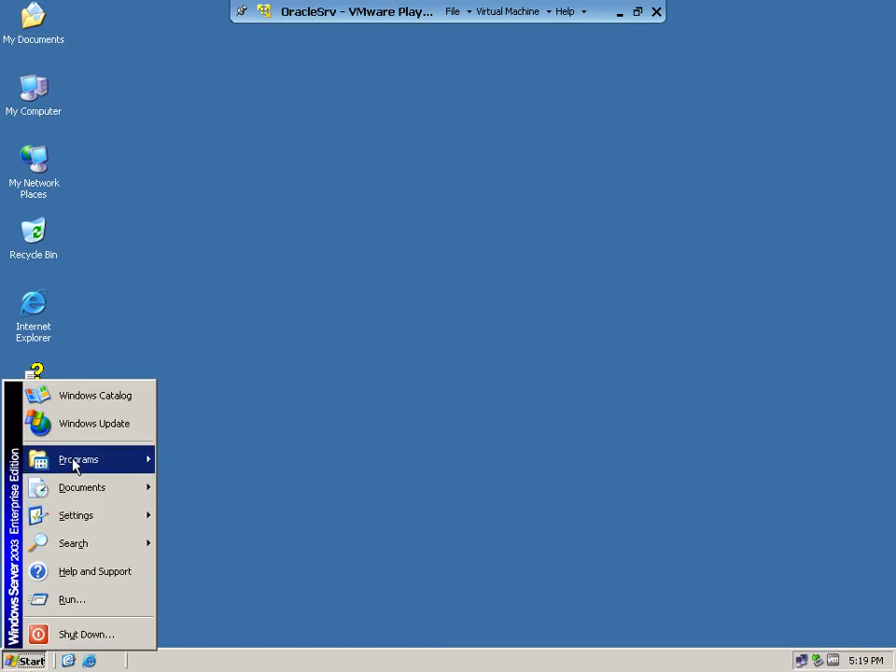
mouse_move(73, 463)
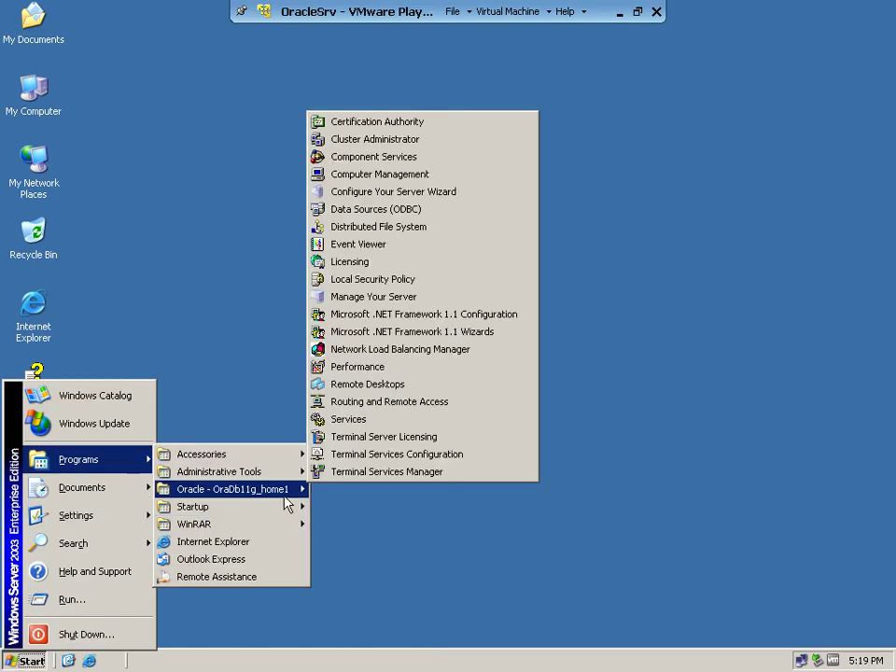
mouse_move(285, 495)
mouse_move(353, 490)
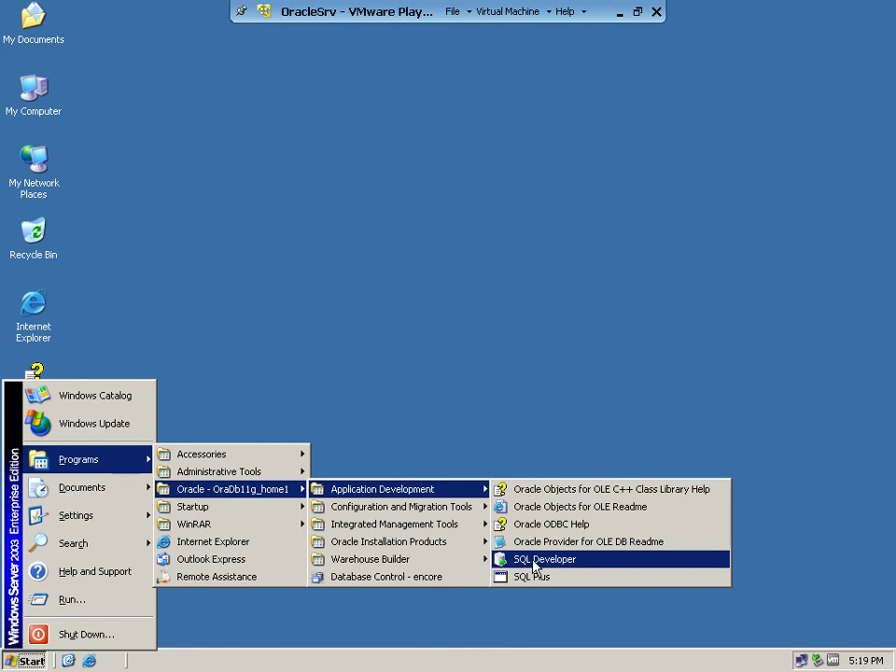
left_click(536, 560)
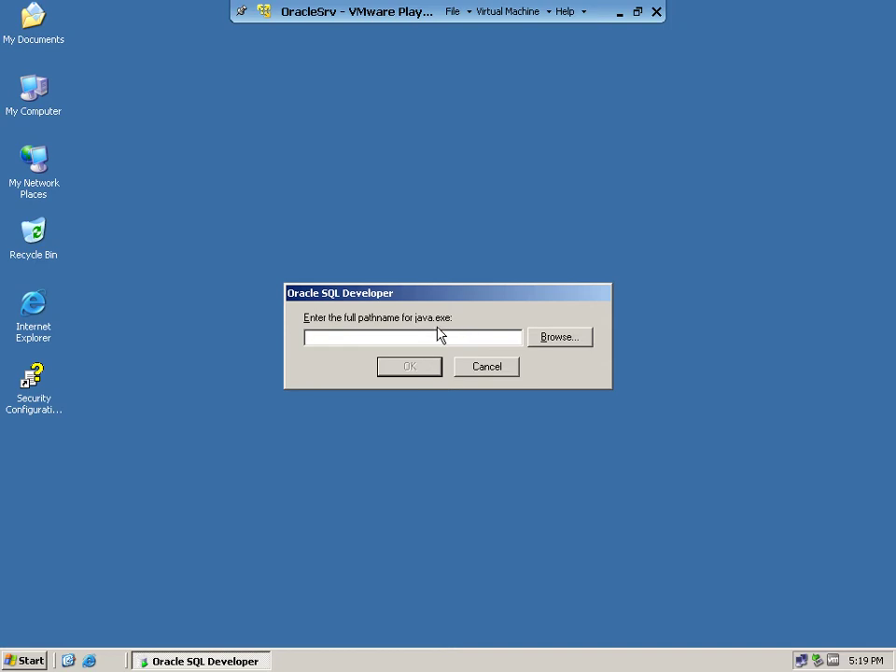
Step: Browse for java.exe down to the C:\Oracle11g\product\11.1.0\db_1 folder
left_click(557, 340)
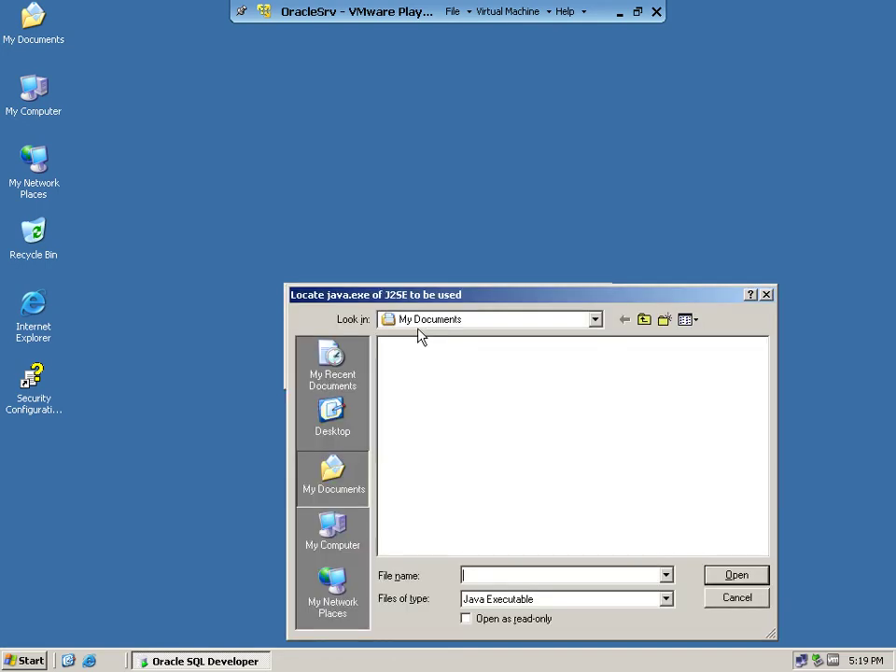
left_click(332, 530)
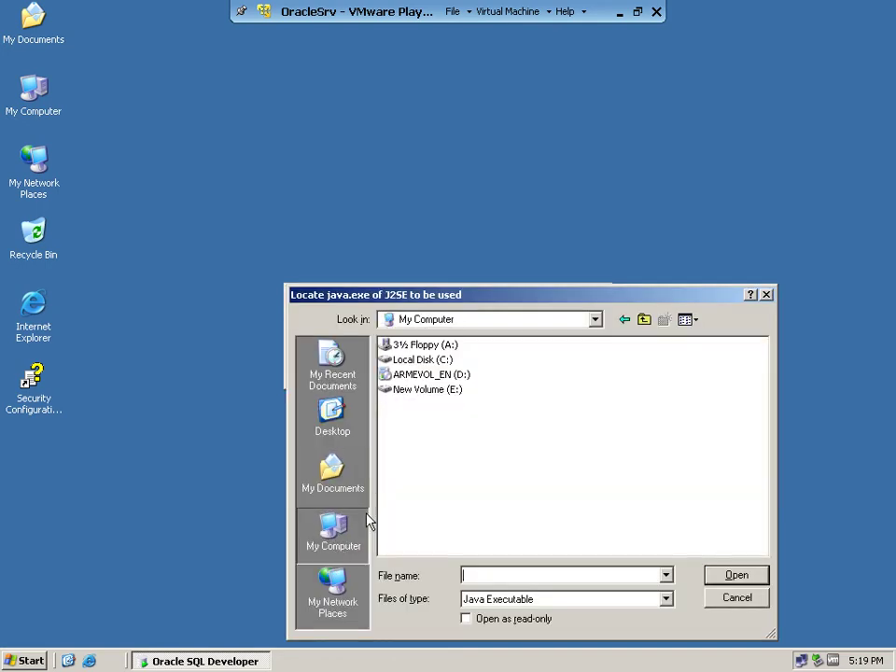
double_click(444, 364)
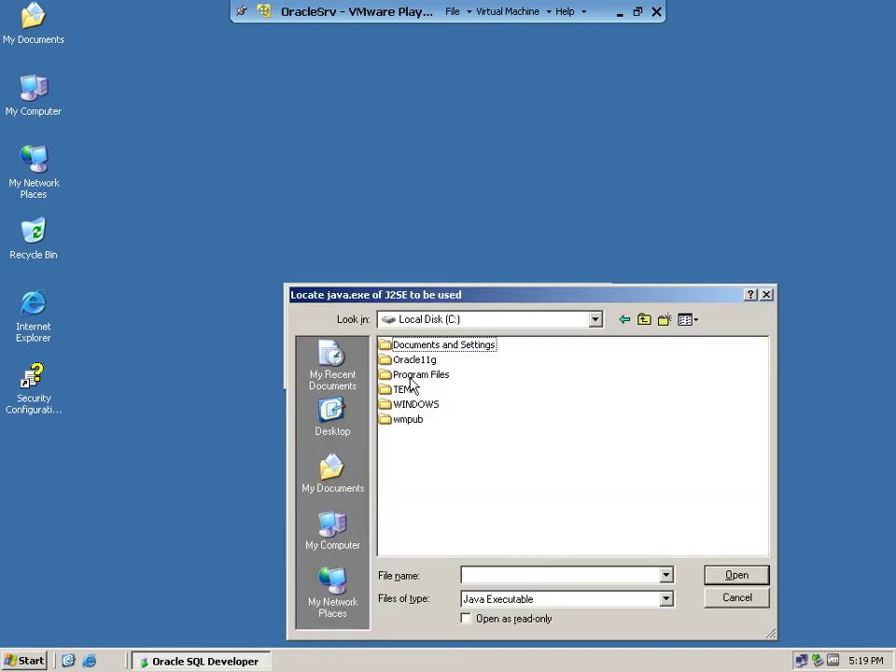
double_click(422, 361)
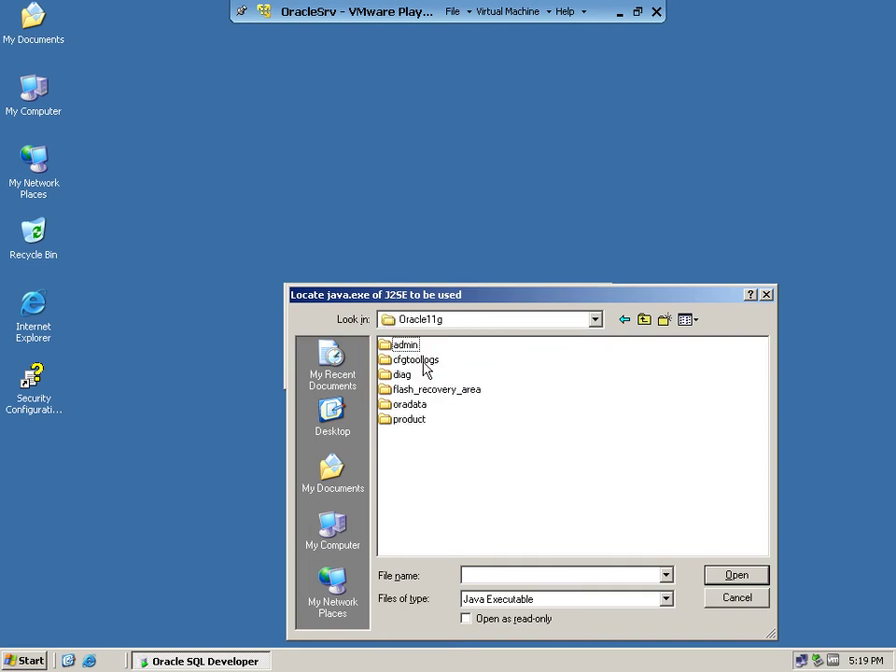
double_click(414, 422)
double_click(411, 355)
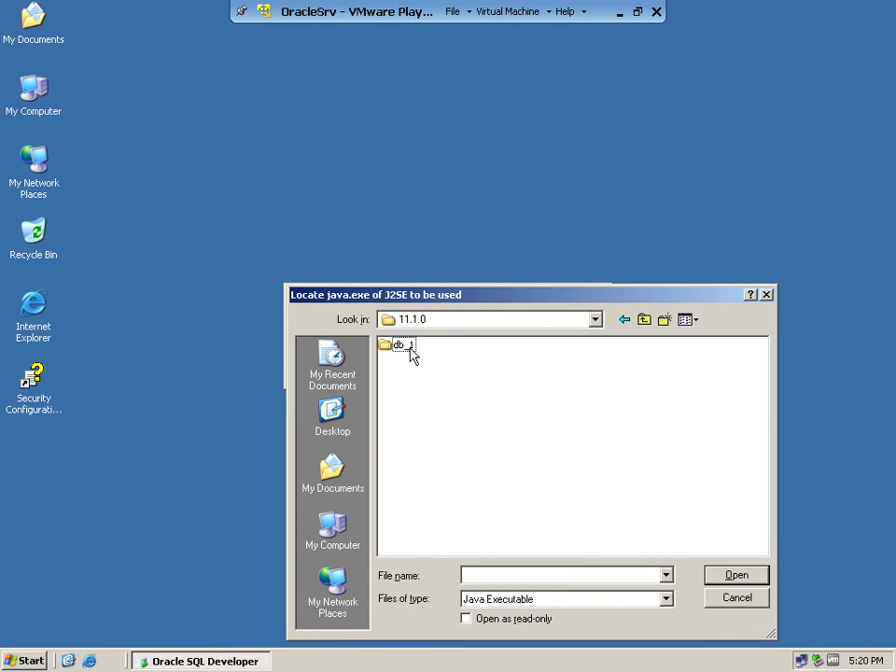
double_click(410, 351)
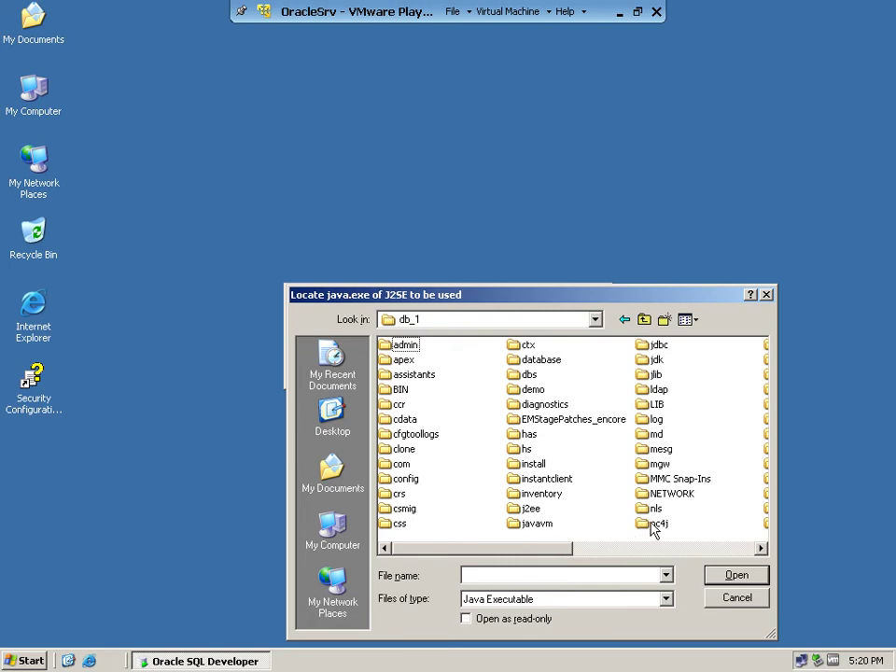
Step: Look inside the j2ee BIN folder, then go back to db_1
left_click(761, 549)
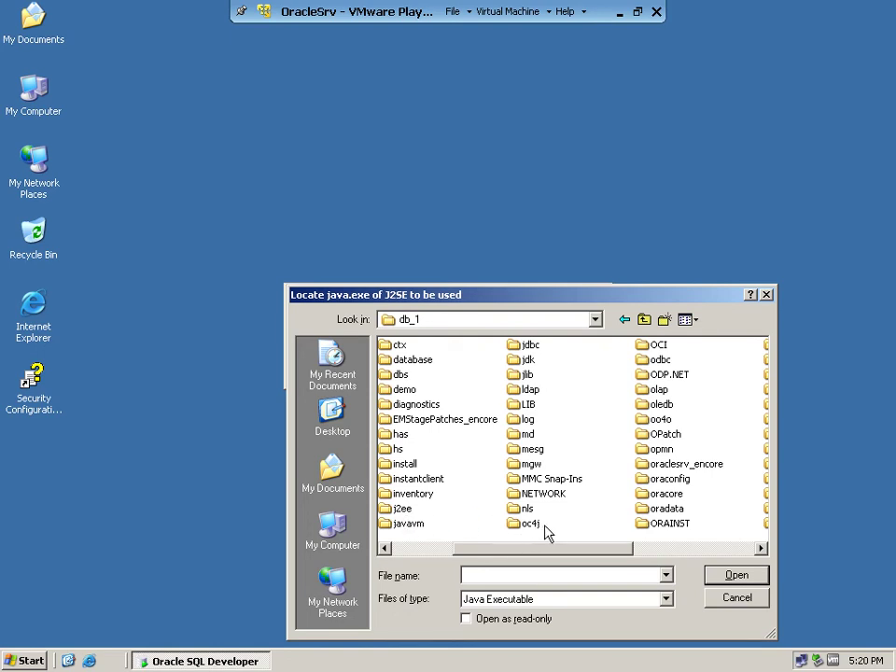
left_click(387, 549)
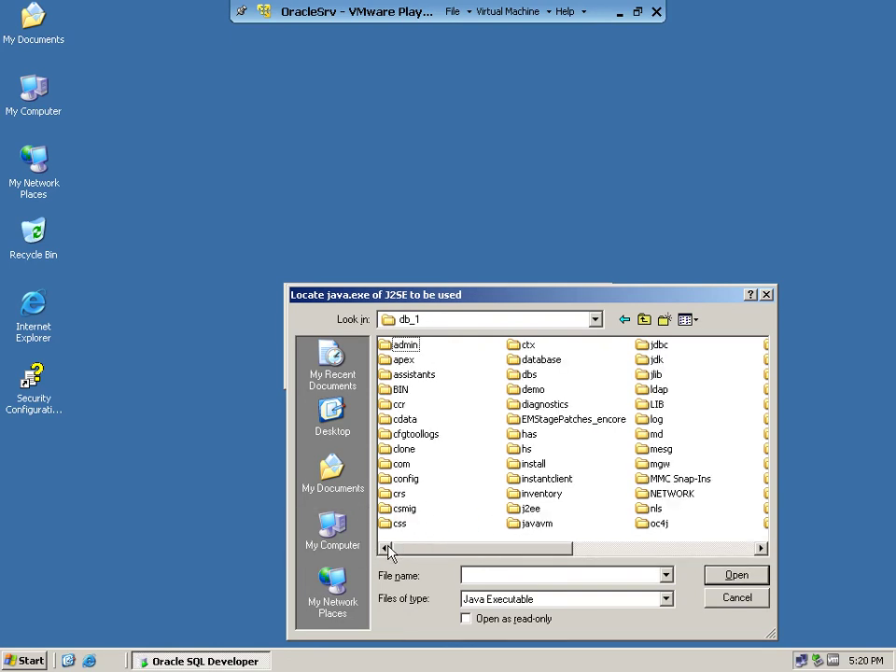
left_click(537, 511)
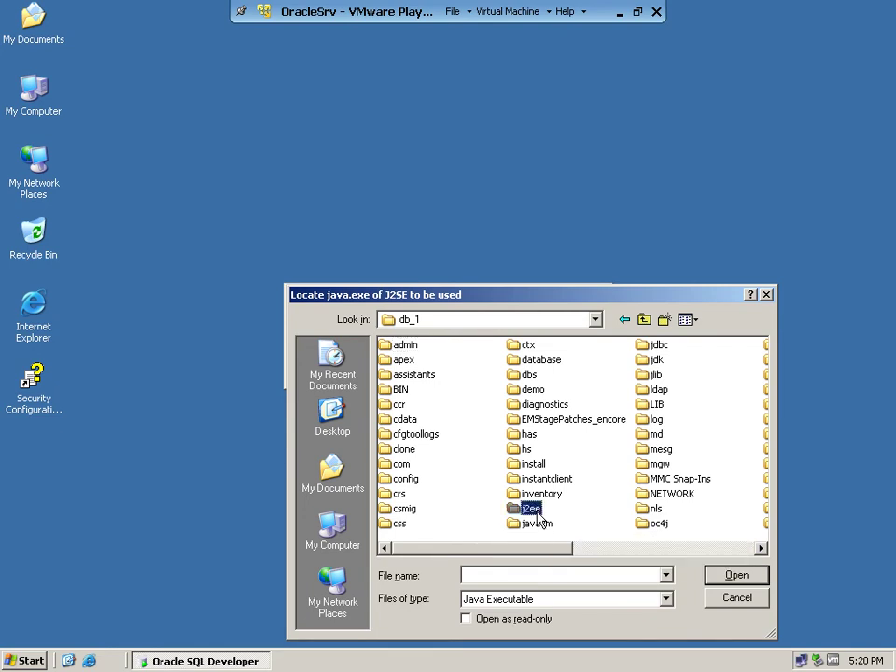
double_click(400, 389)
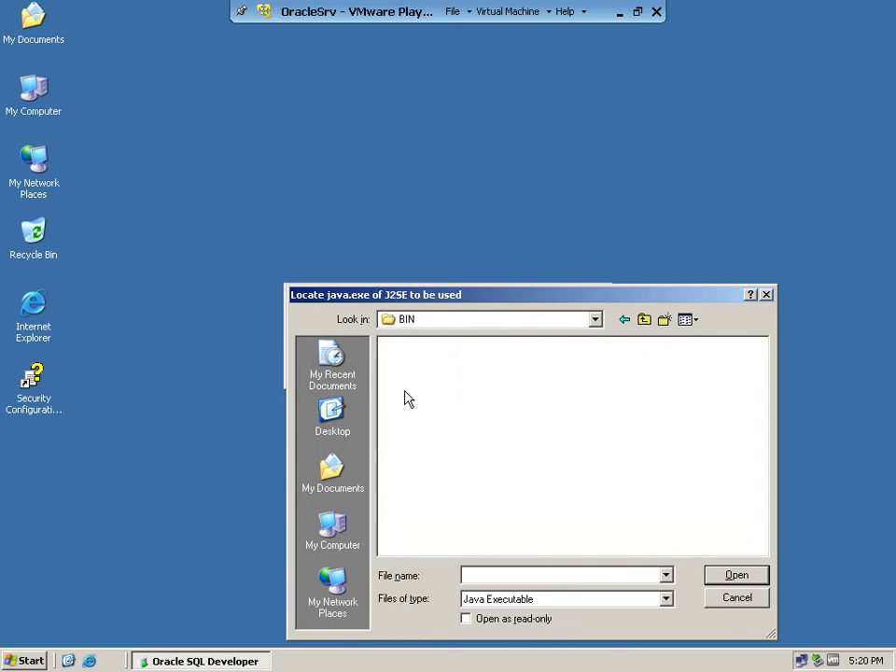
left_click(644, 319)
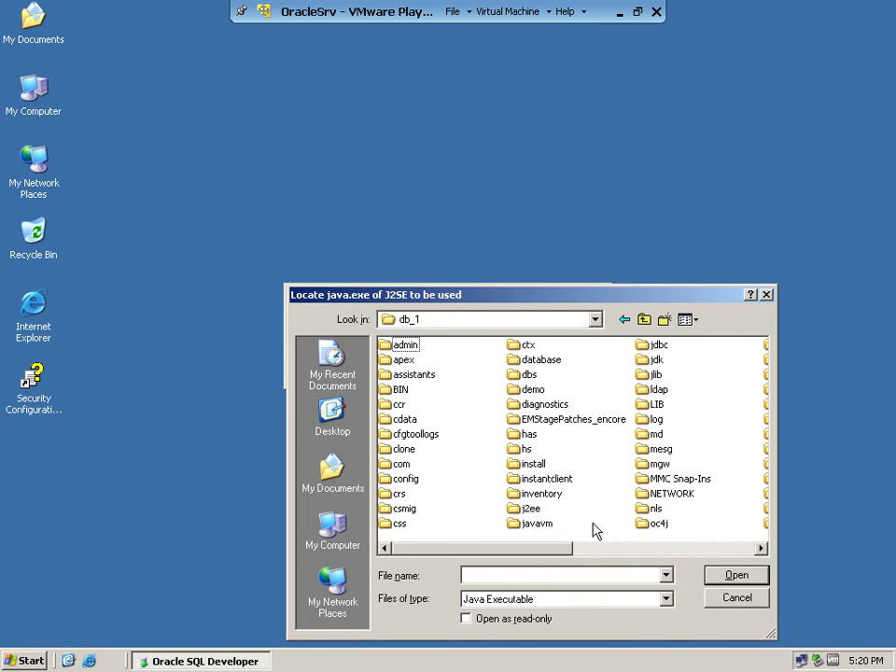
Step: Choose java.exe from db_1\jdk\bin and accept it as the Java path
left_click(656, 364)
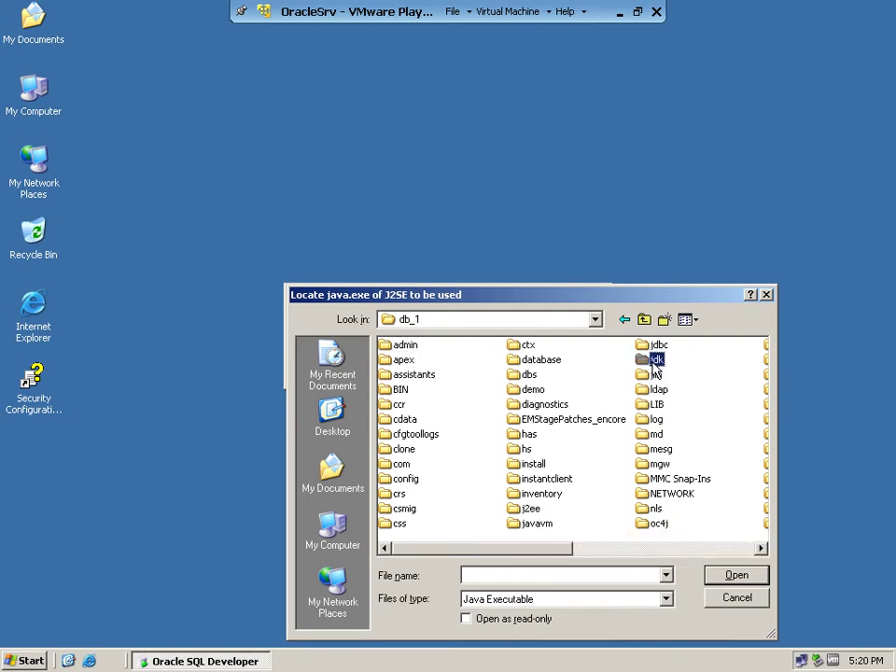
left_click(735, 575)
double_click(399, 345)
left_click(405, 347)
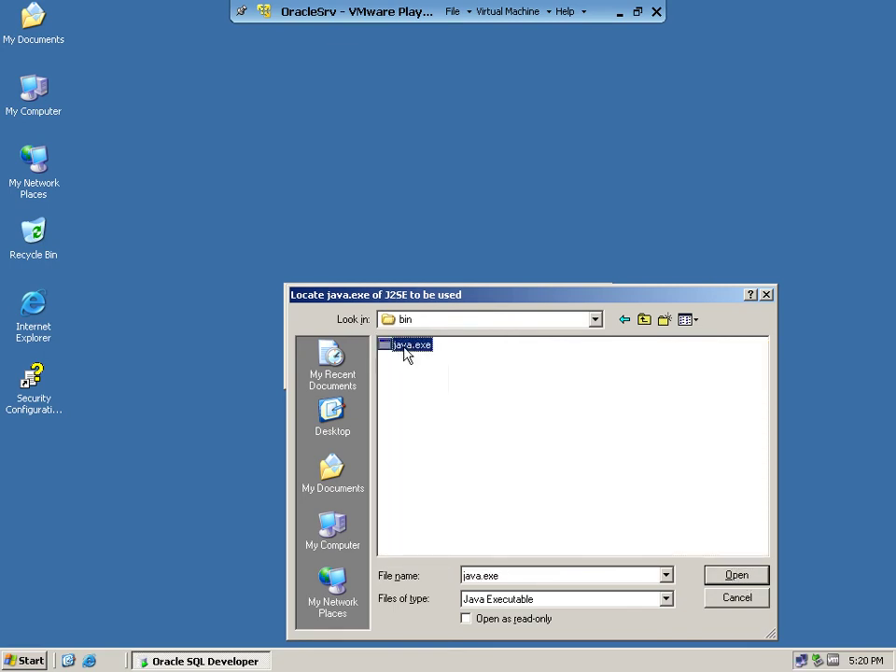
left_click(736, 576)
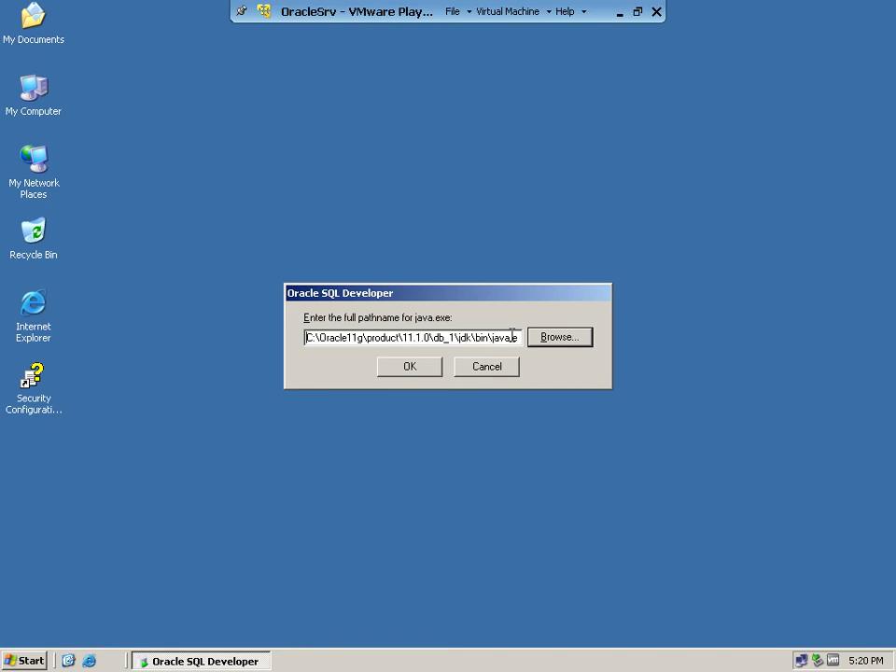
left_click(405, 370)
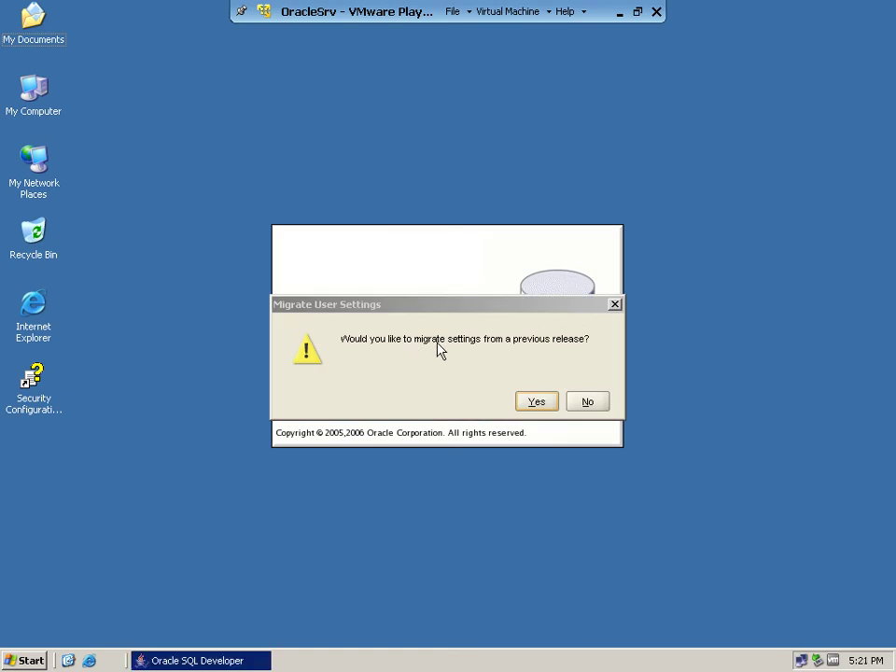
Step: Migrate earlier settings, associate .sql, .pls, .pks, .plb and .pkb files, then select Connections
left_click(540, 403)
left_click(531, 436)
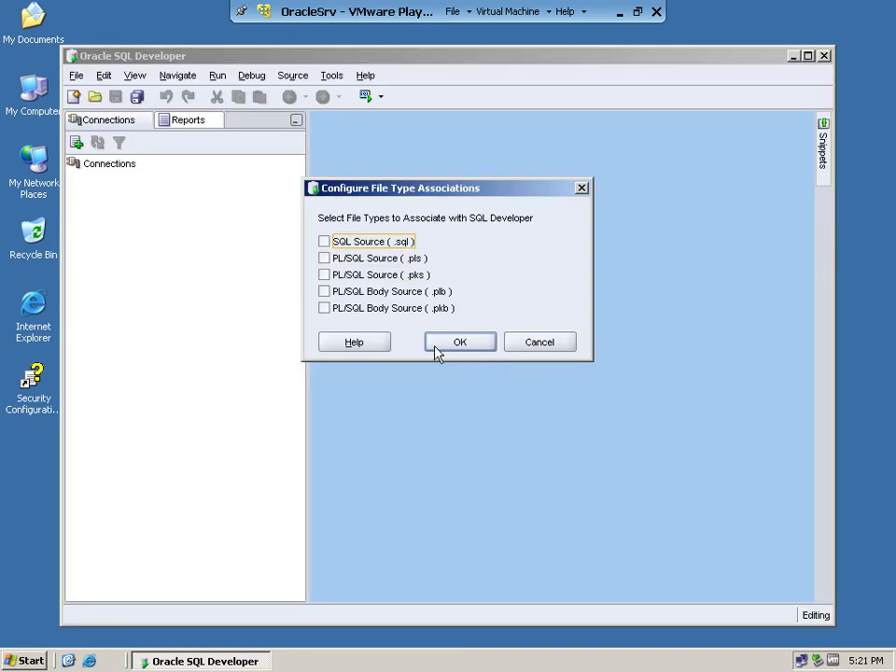
left_click(344, 245)
left_click(340, 262)
left_click(347, 277)
left_click(350, 293)
left_click(354, 308)
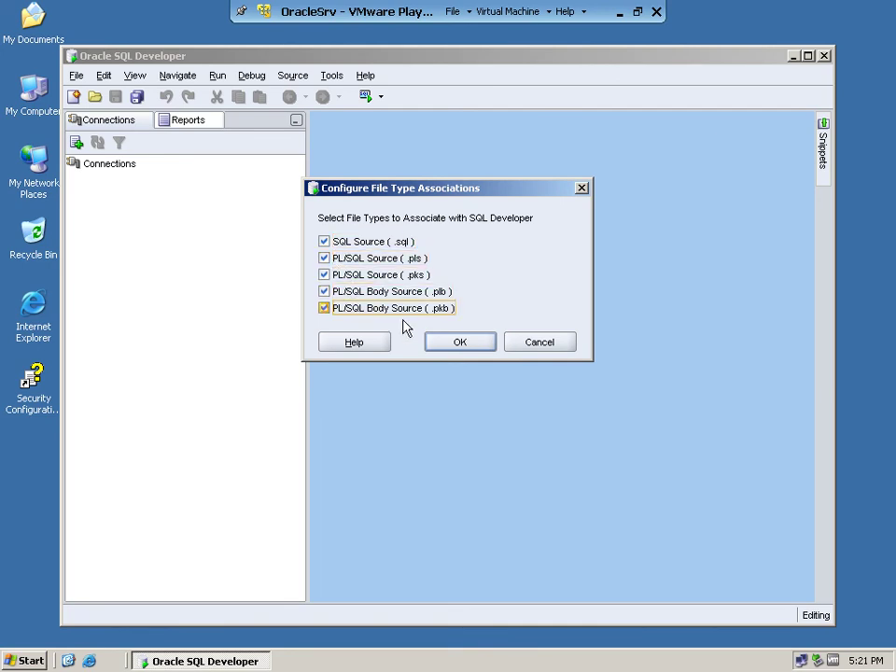
left_click(473, 351)
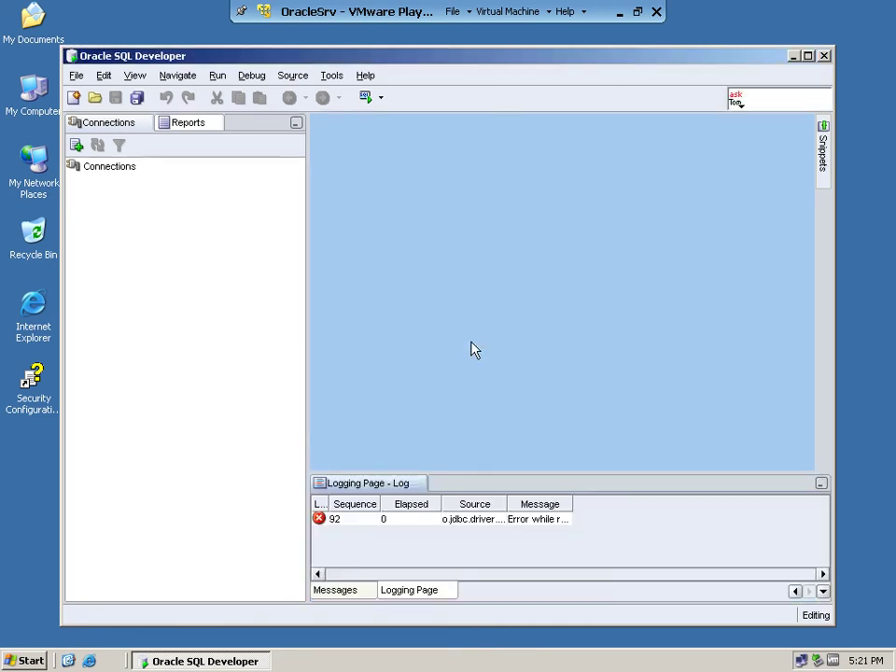
left_click(94, 168)
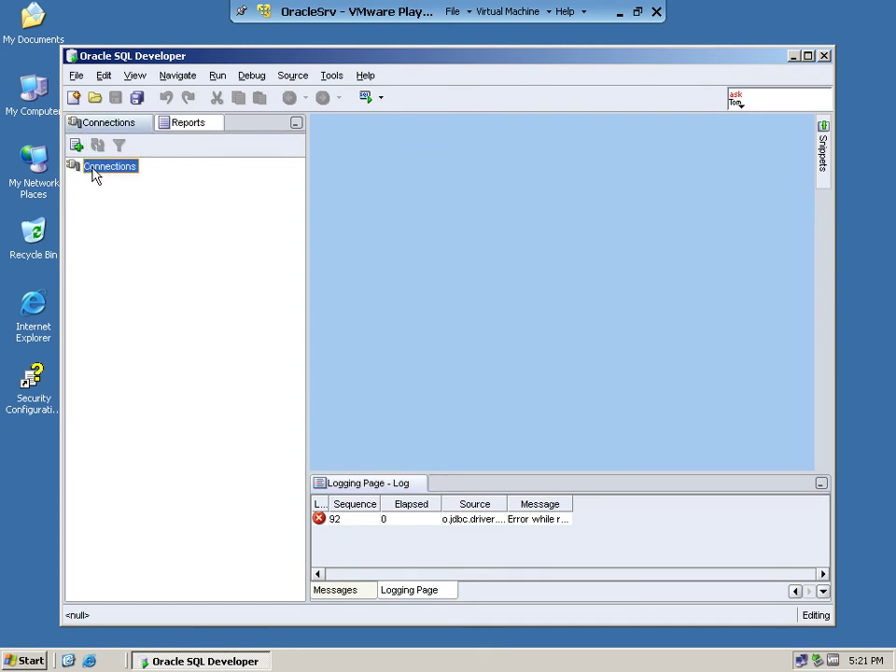
Step: Start a new database connection and move its dialog up and left
right_click(94, 174)
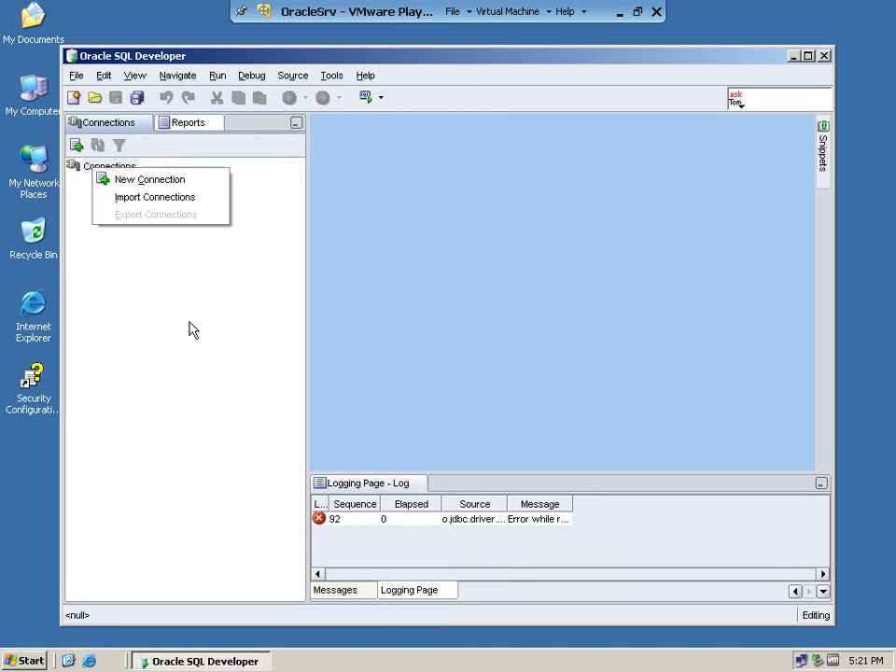
left_click(158, 281)
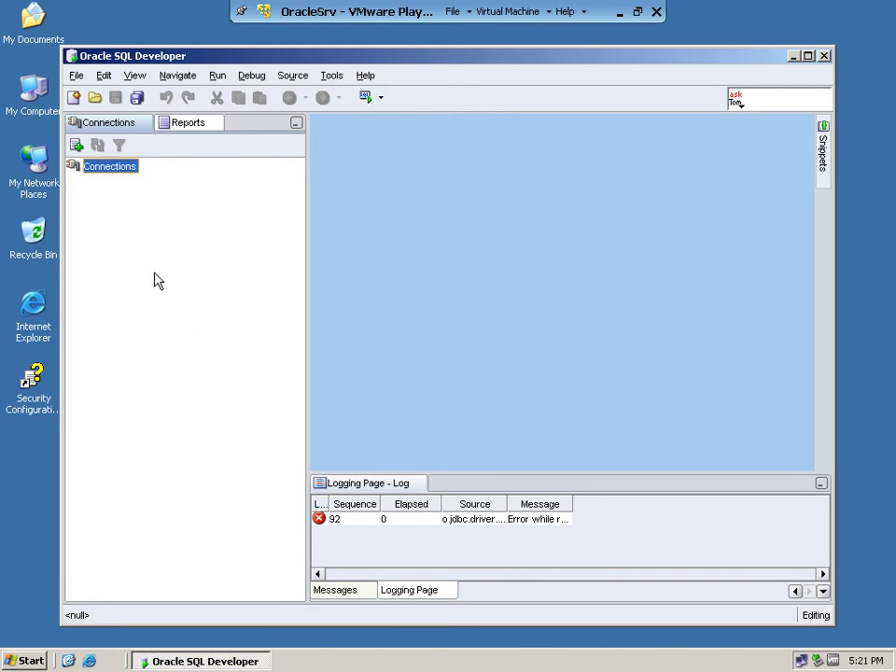
left_click(79, 149)
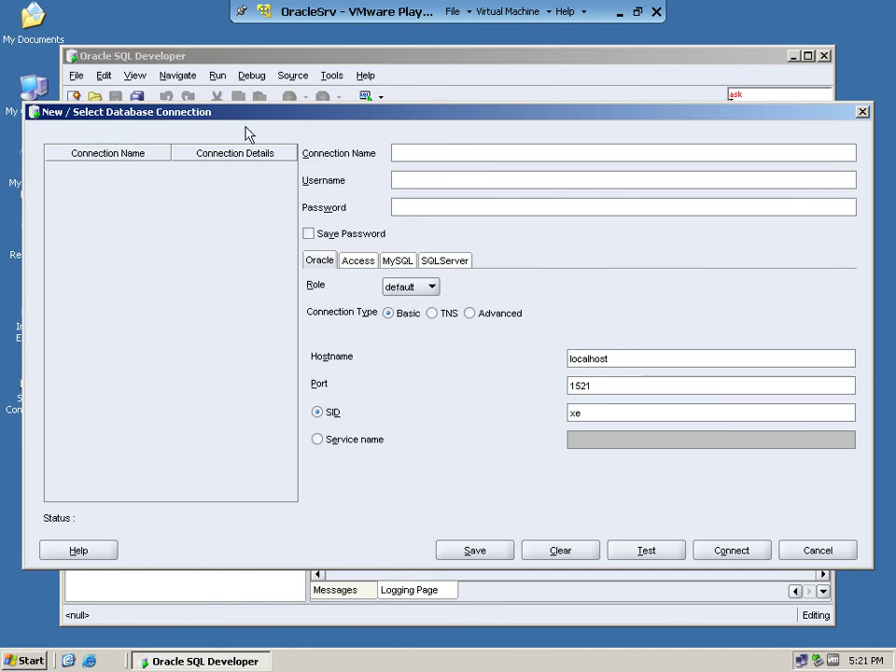
left_click_drag(362, 114, 321, 107)
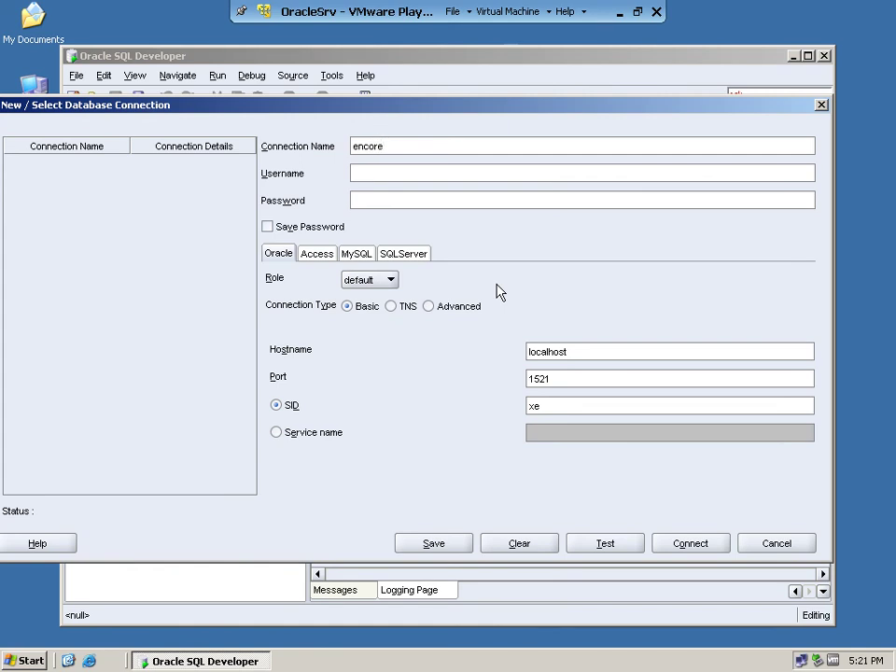
Step: Fill in user system, save the password, and set service name encore
left_click(444, 174)
left_click(266, 229)
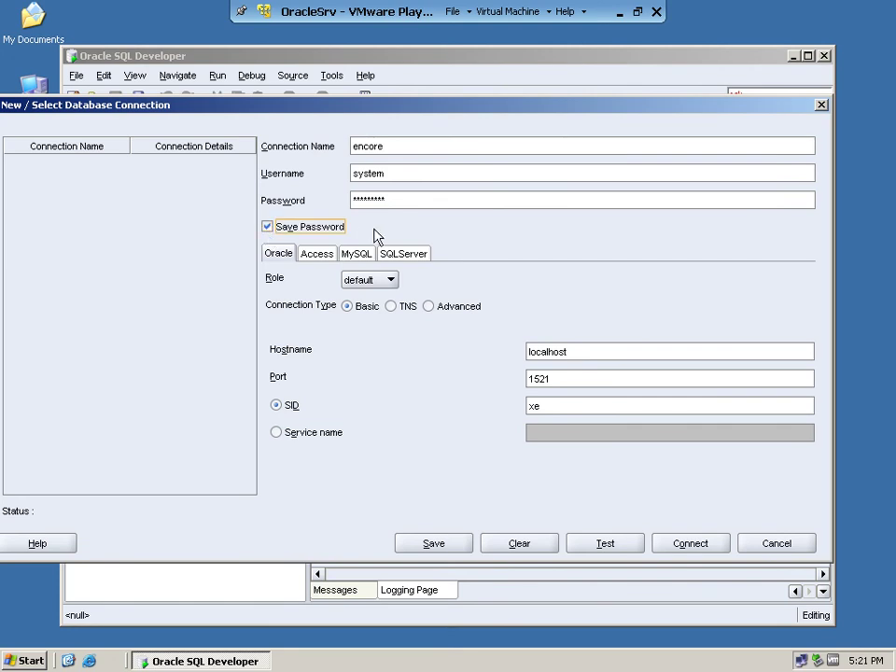
left_click(318, 435)
left_click(549, 433)
type("encore")
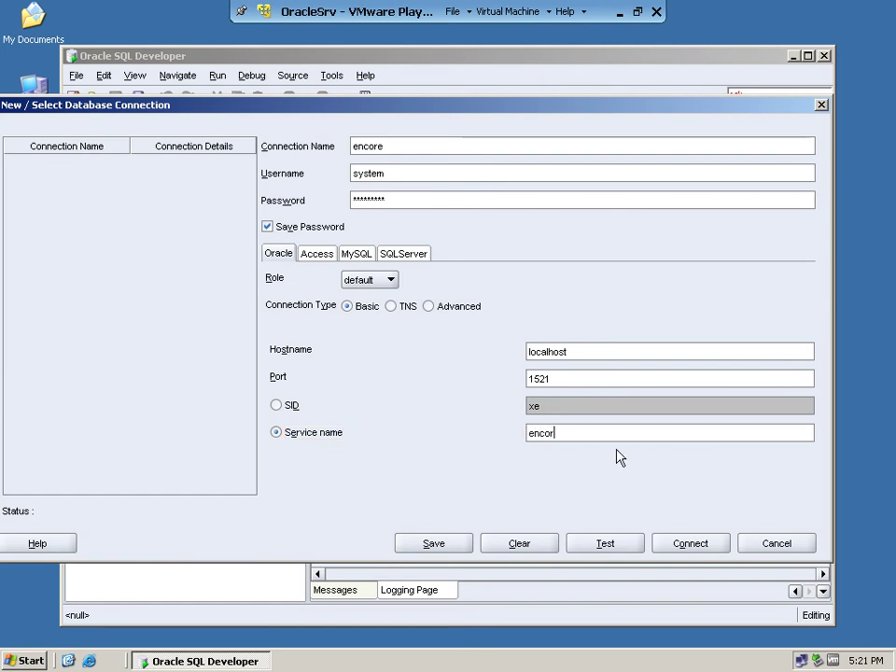
Step: Take the virtual machine out of full screen and restore it from the taskbar
left_click(637, 11)
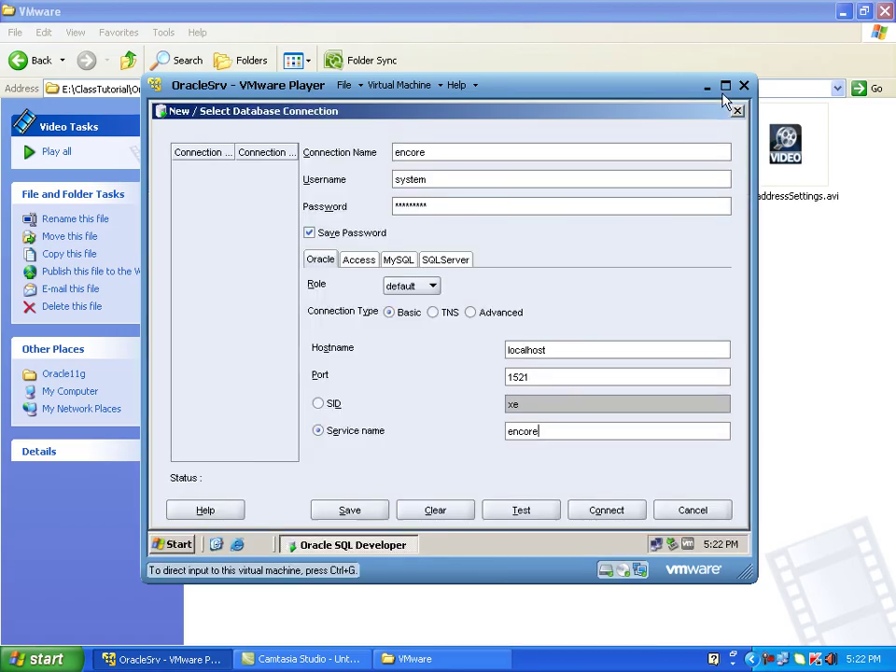
left_click(725, 85)
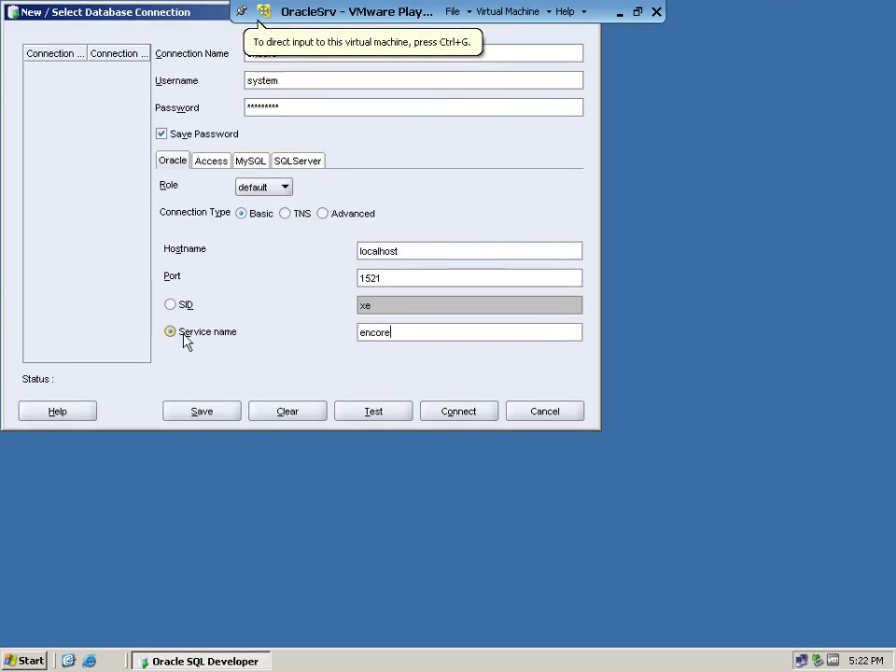
left_click(618, 13)
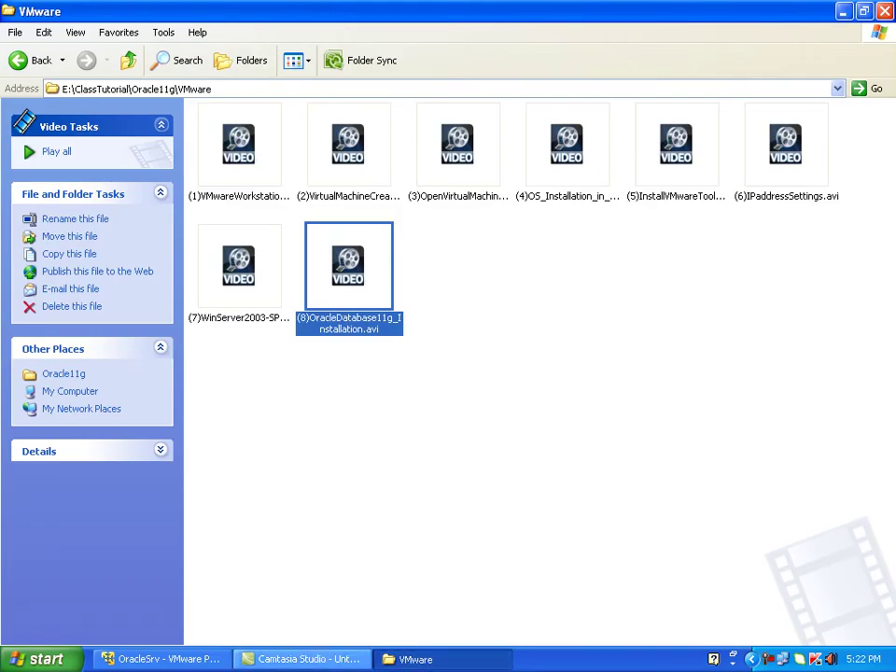
left_click(192, 658)
Step: Highlight the service name and hostname values, then drag the connection form aside
left_click_drag(399, 332, 355, 332)
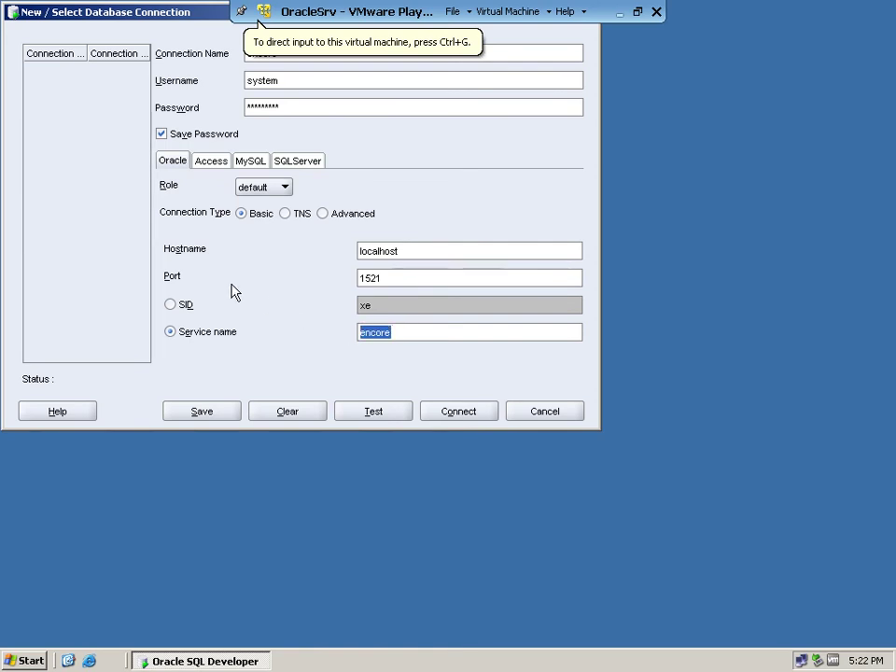
left_click_drag(418, 251, 338, 245)
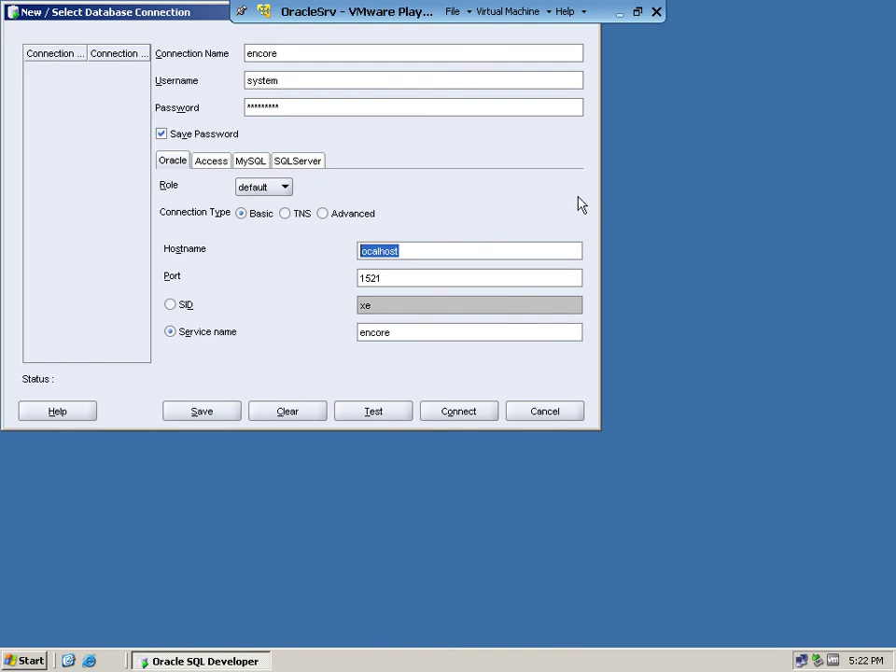
left_click_drag(194, 22, 243, 125)
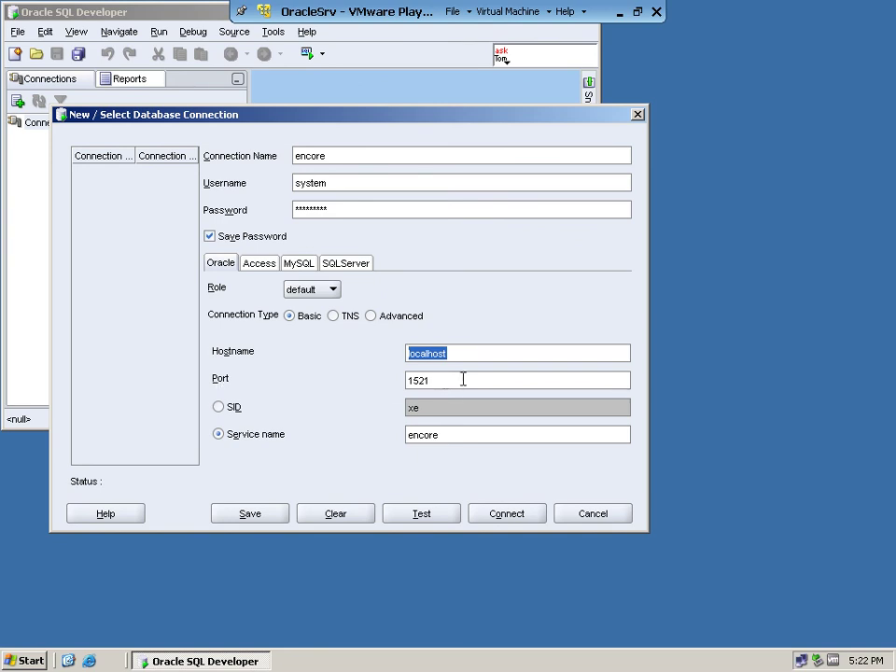
Step: Test the encore connection on port 1521, save it, and connect to it
left_click_drag(436, 381, 392, 381)
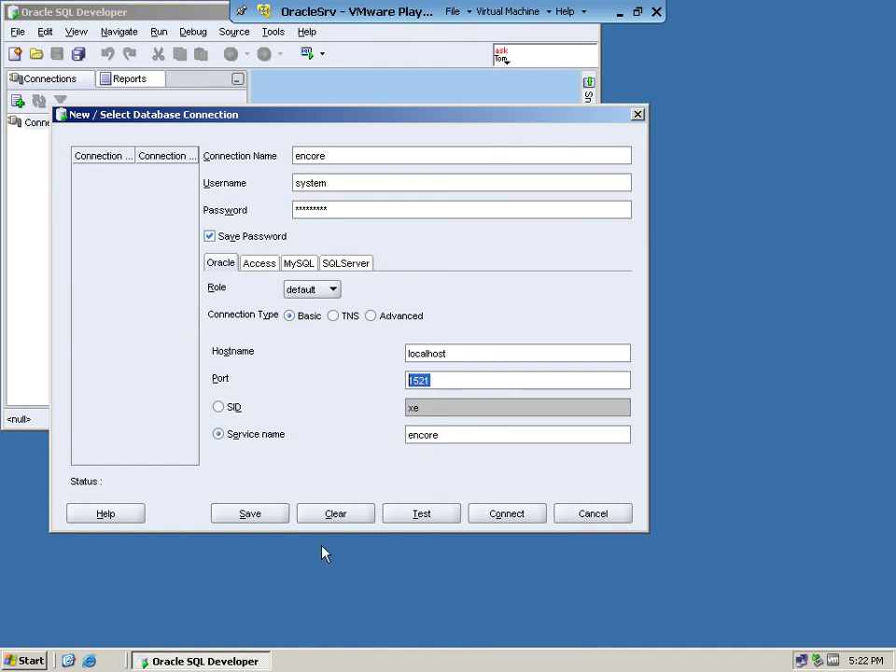
left_click(443, 517)
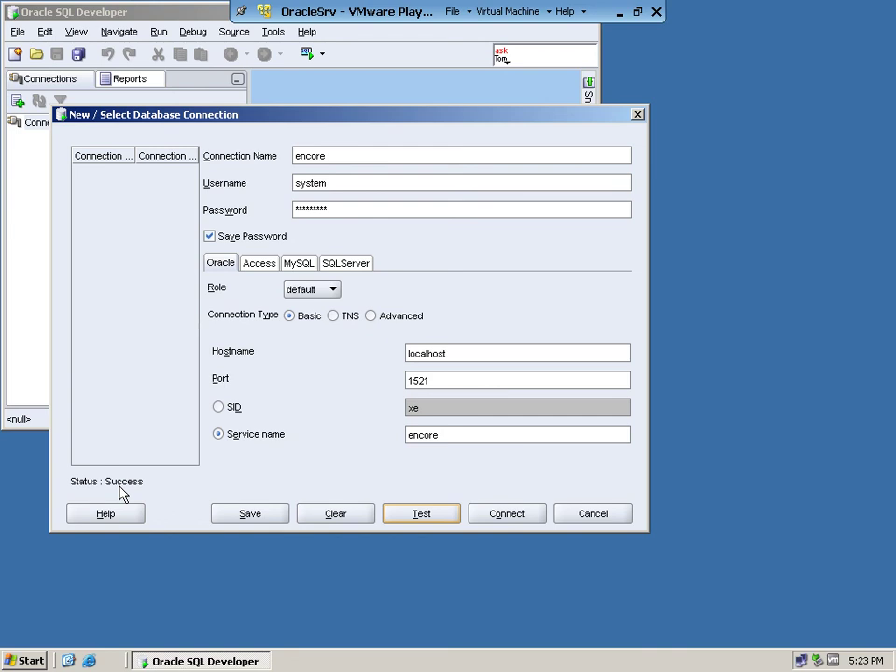
left_click(273, 522)
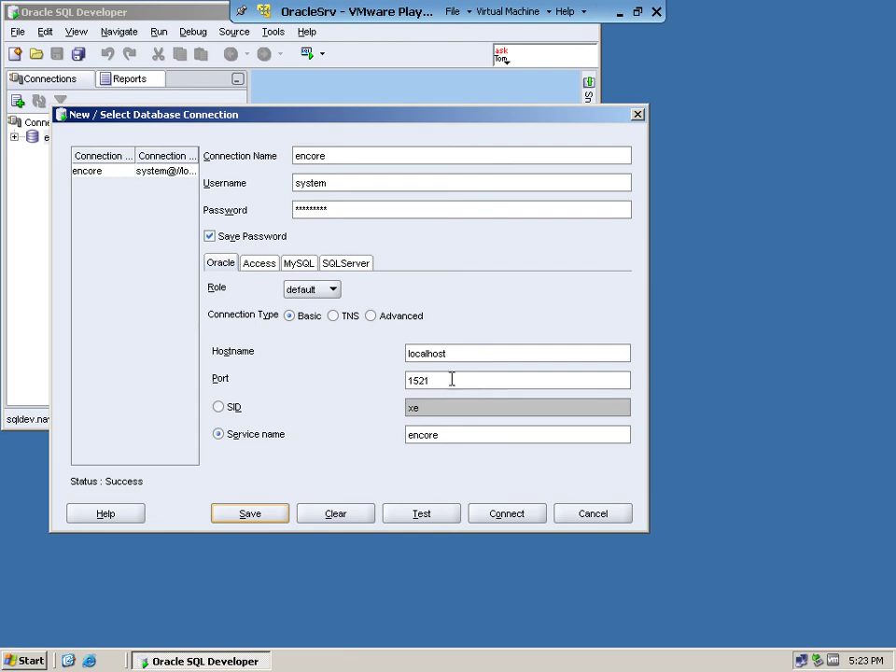
left_click(169, 173)
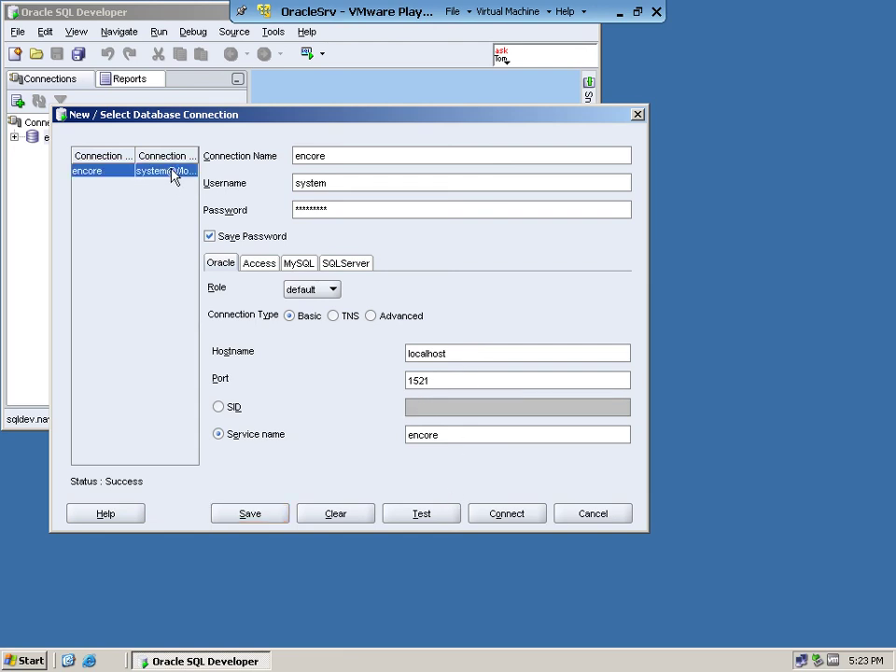
left_click(511, 519)
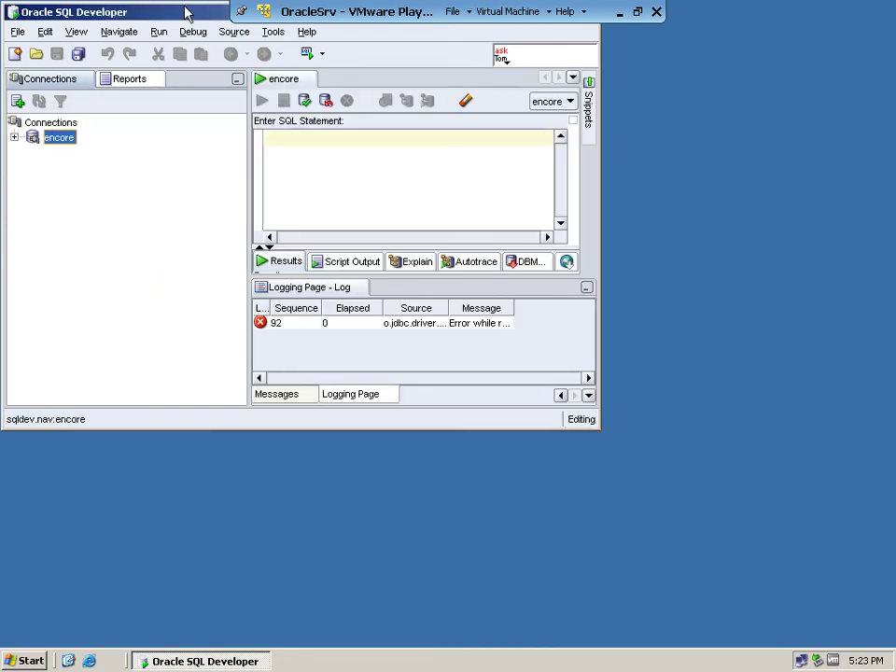
Step: Maximise the SQL Developer window and enlarge the encore SQL worksheet editor area
left_click_drag(186, 12, 192, 72)
left_click(580, 72)
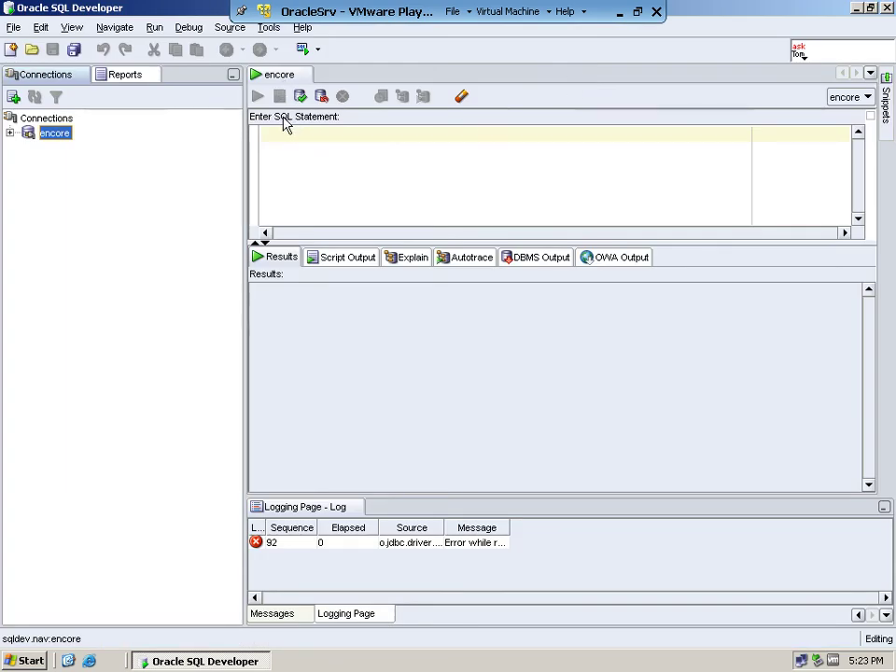
double_click(418, 240)
left_click(413, 238)
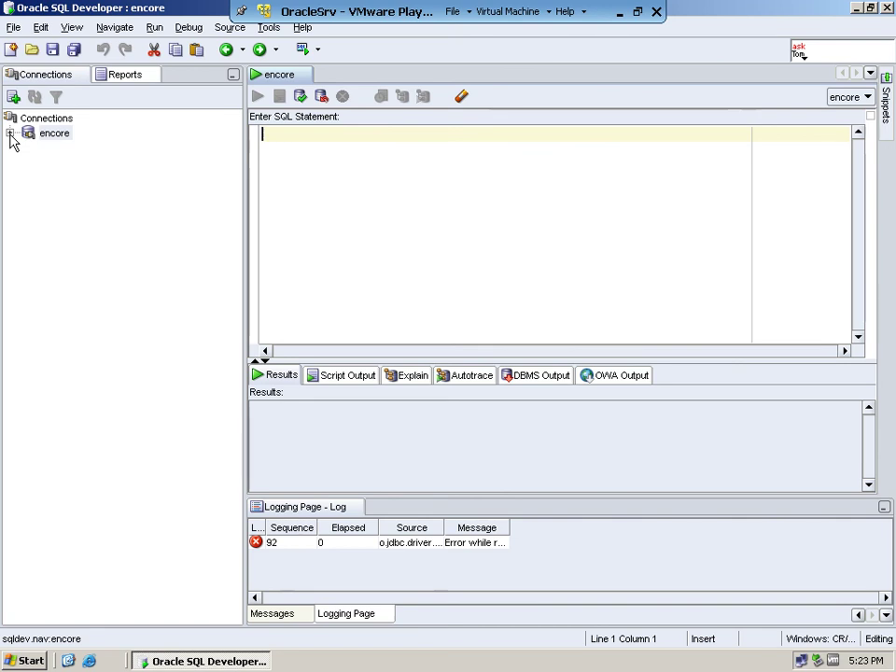
Step: Expand the encore connection's object folders, then briefly expand and collapse its Tables list
left_click(10, 133)
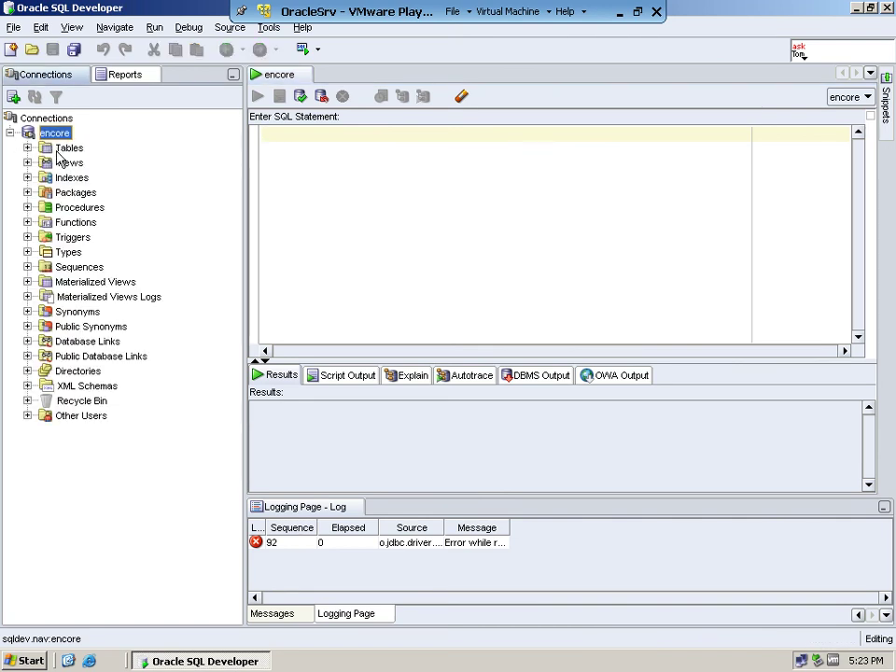
left_click(27, 148)
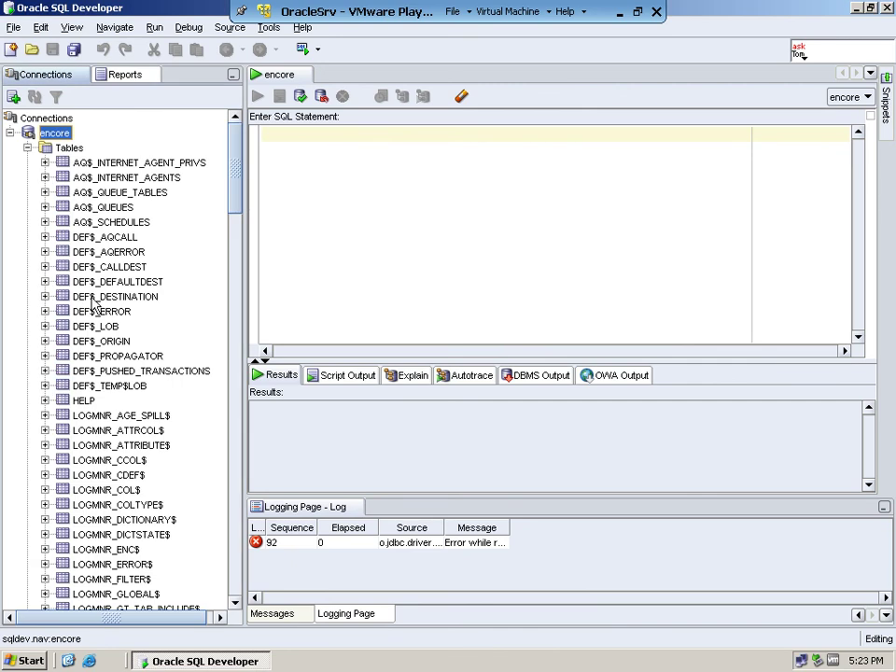
left_click(65, 149)
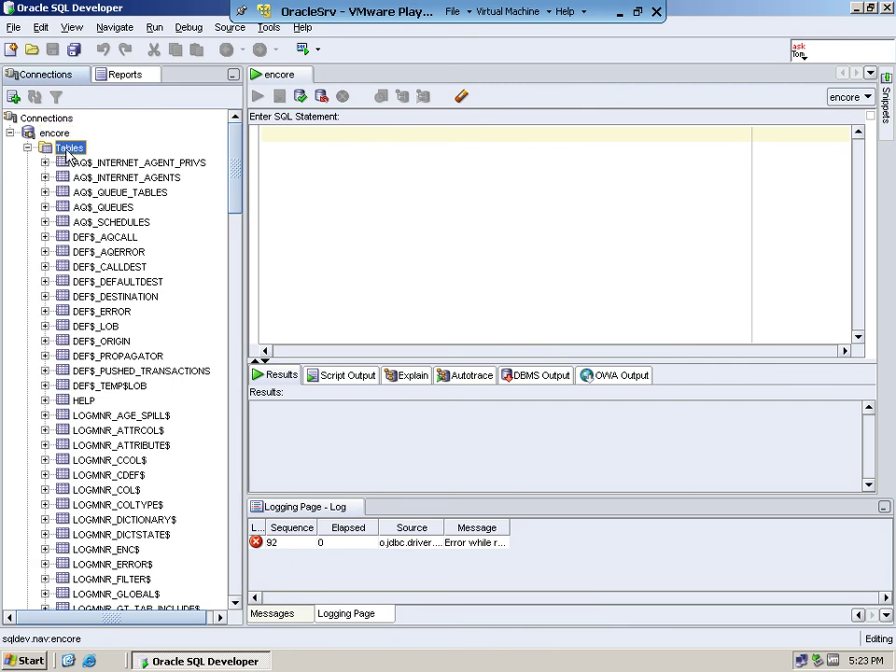
left_click(27, 147)
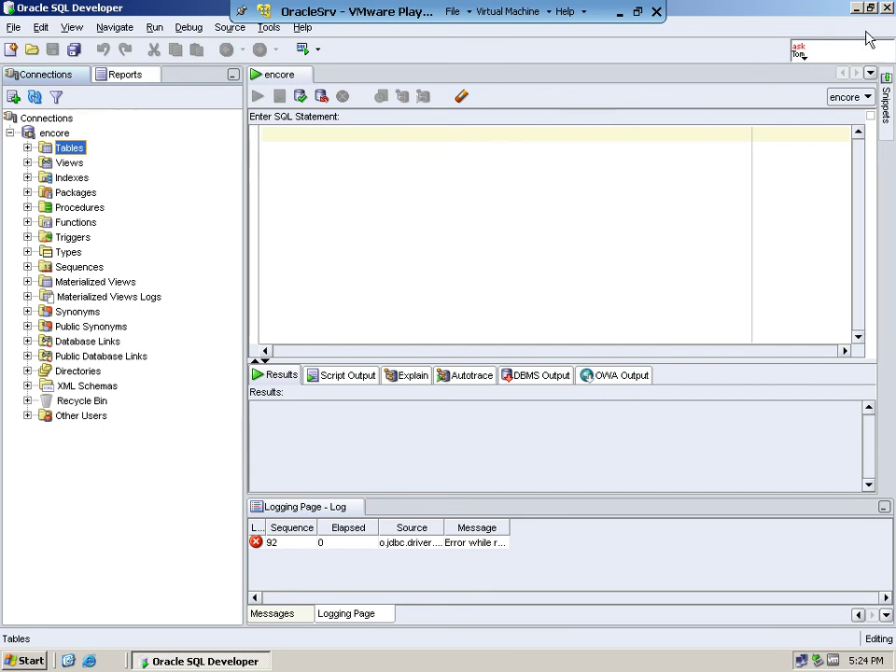
left_click(63, 150)
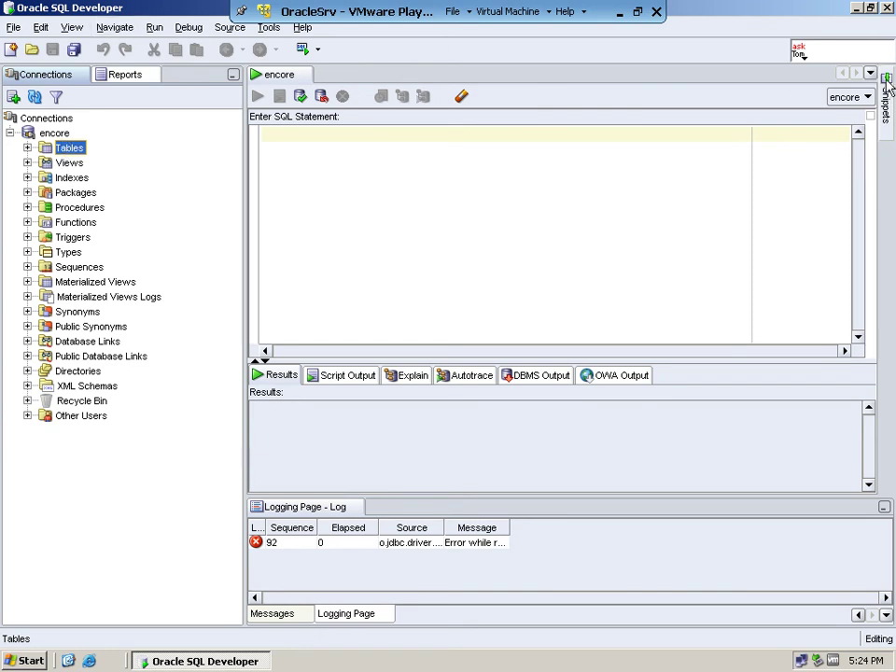
Step: Exit SQL Developer via File > Exit, then shut down the guest for 'Application: Maintenance (Planned)'
left_click(13, 27)
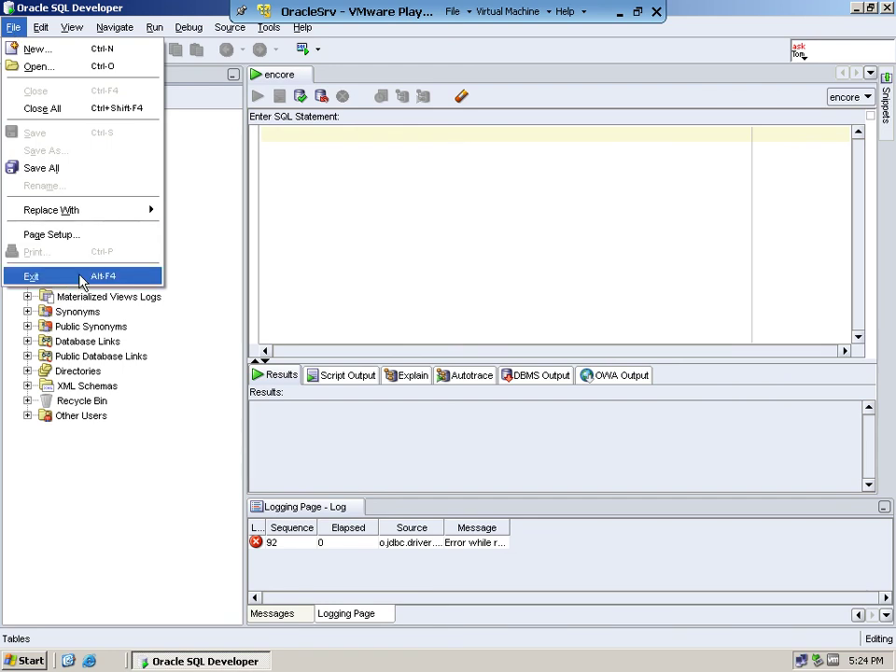
left_click(82, 278)
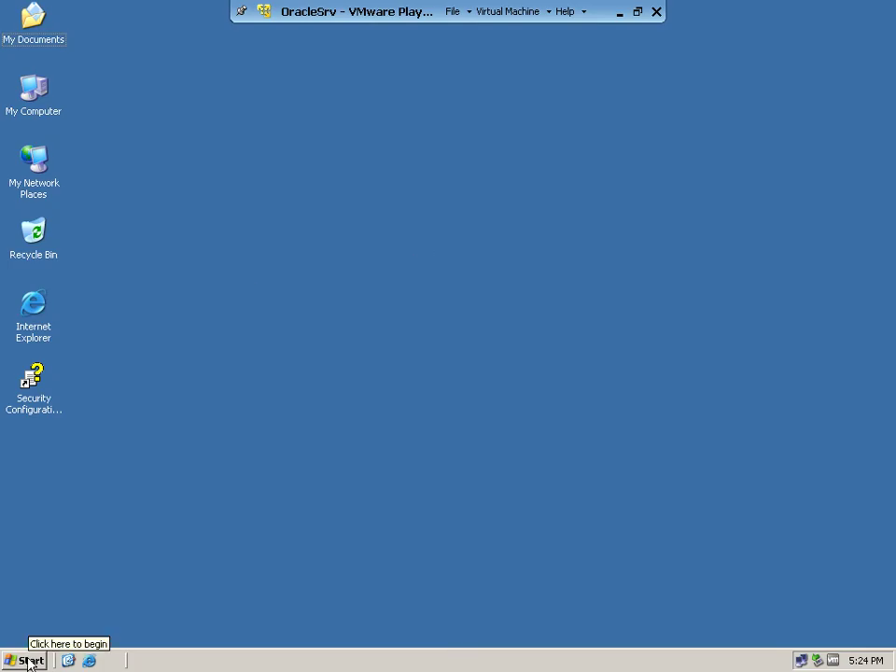
left_click(31, 661)
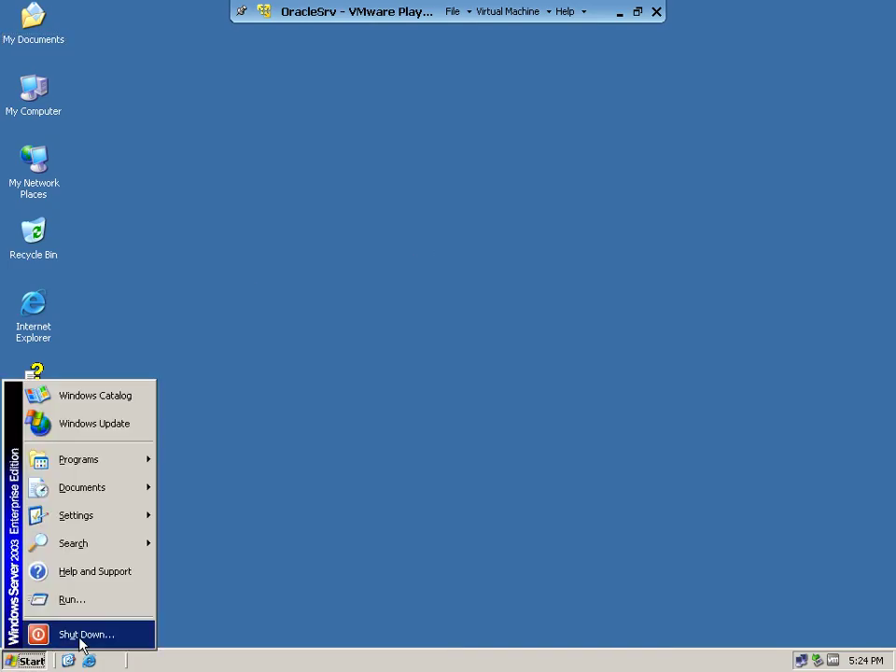
left_click(82, 635)
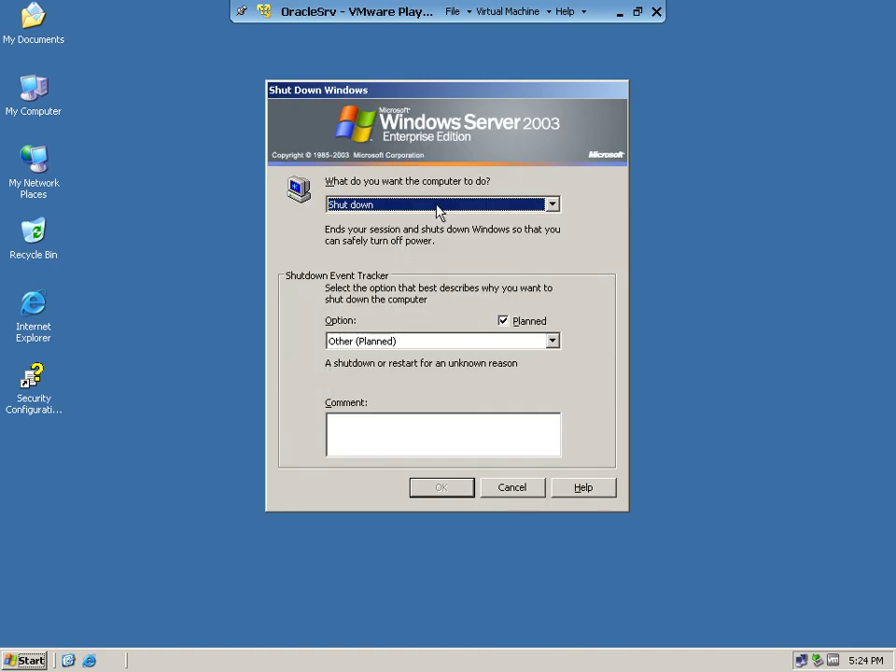
left_click(431, 341)
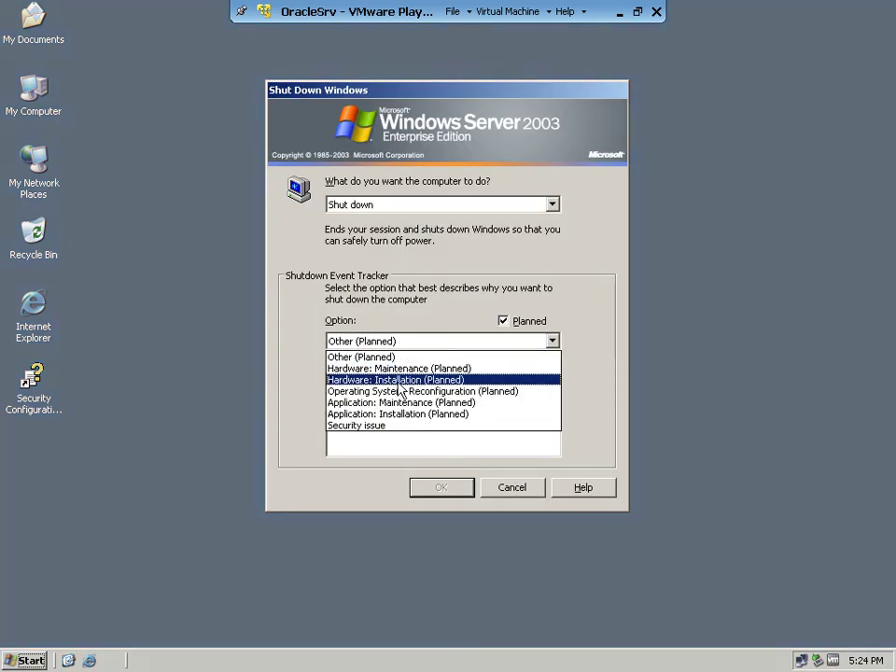
left_click(387, 404)
left_click(462, 494)
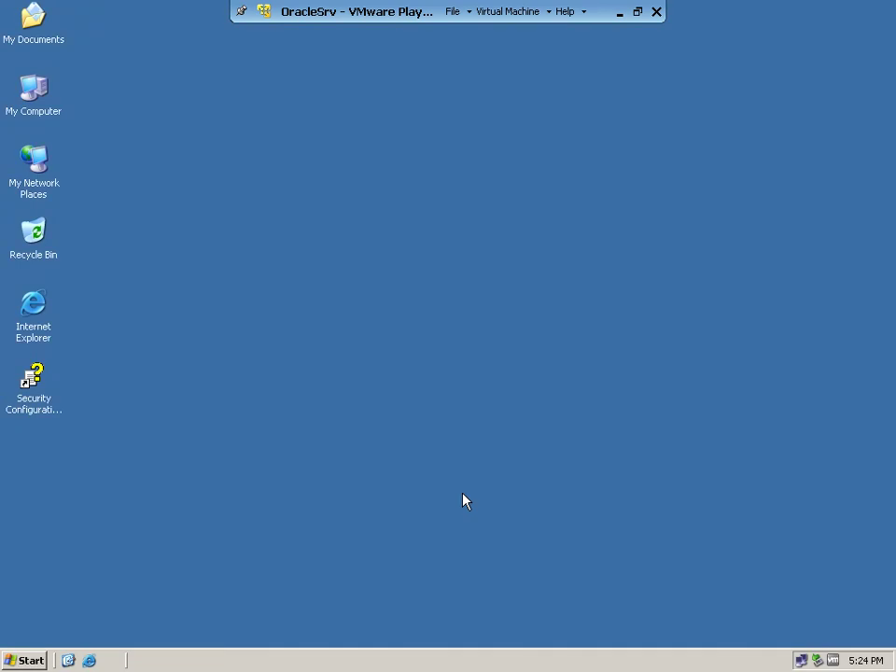